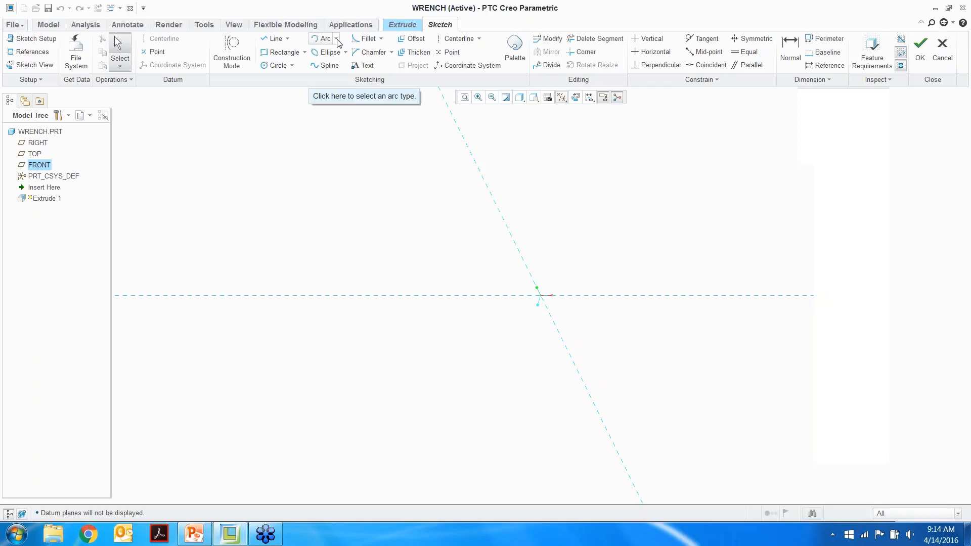
# - Sketch an open center-and-ends arc centred on the origin, radius about 129, with its gap straddling the horizontal reference
pyautogui.click(337, 40)
pyautogui.click(344, 66)
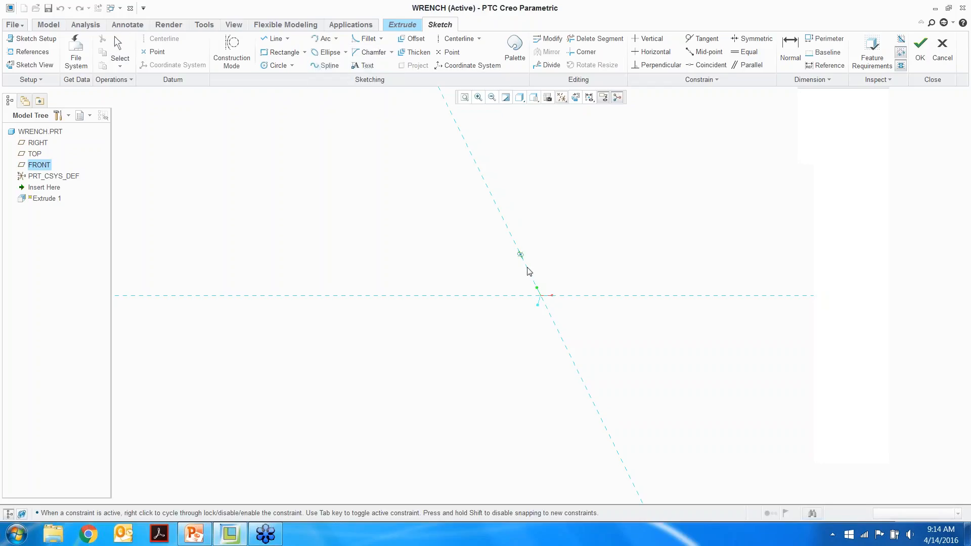
pyautogui.click(540, 295)
pyautogui.click(573, 272)
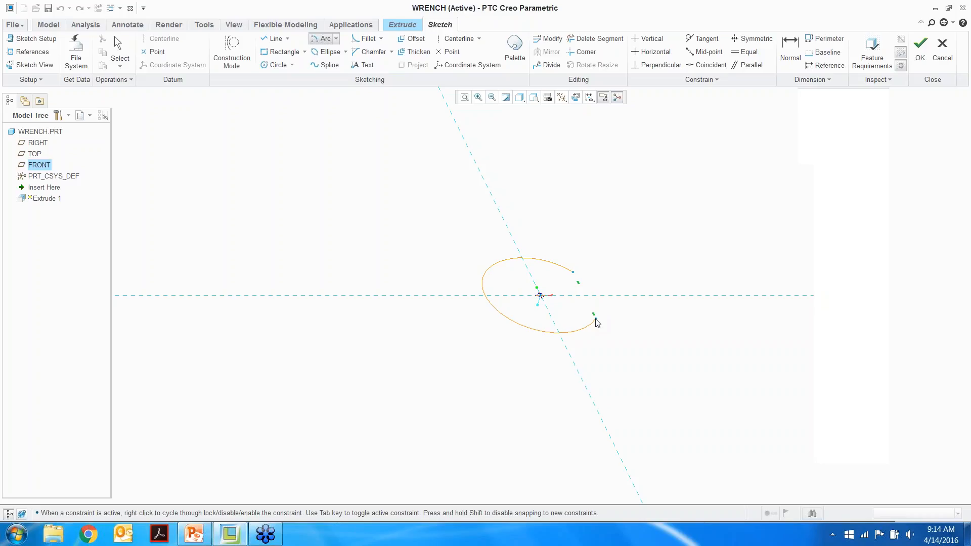
pyautogui.click(596, 320)
pyautogui.middleClick(618, 287)
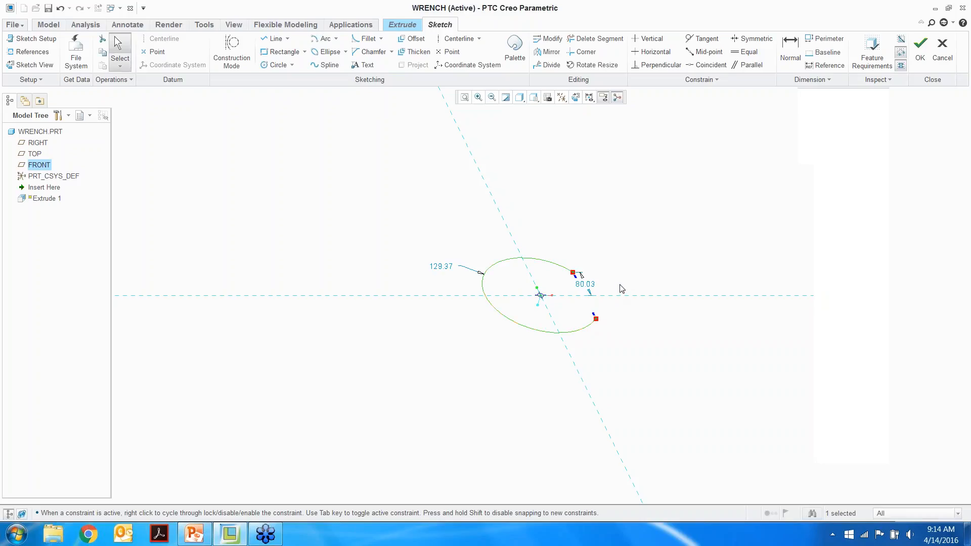
# - Dimension the vertical gap between the arc's two endpoints and set it to 60
pyautogui.rightClick(629, 256)
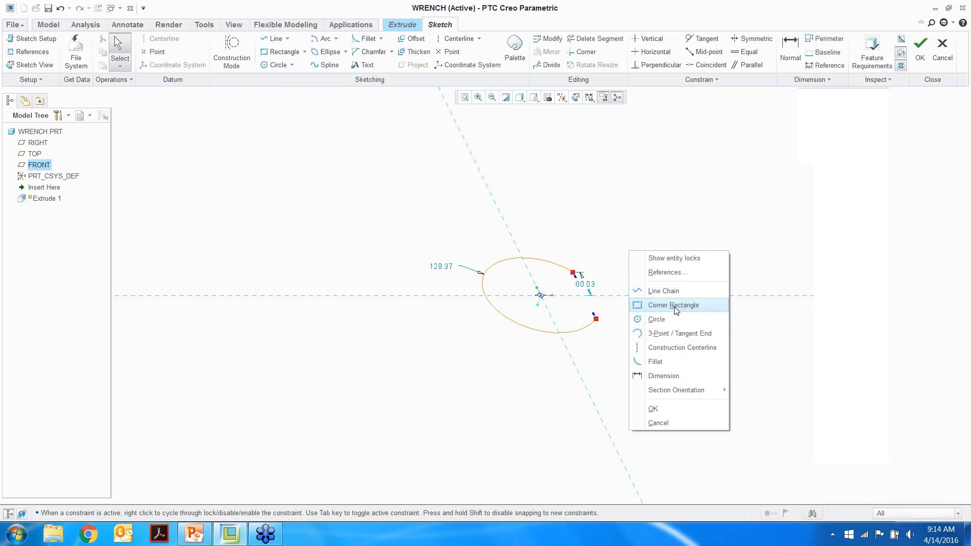
pyautogui.click(677, 375)
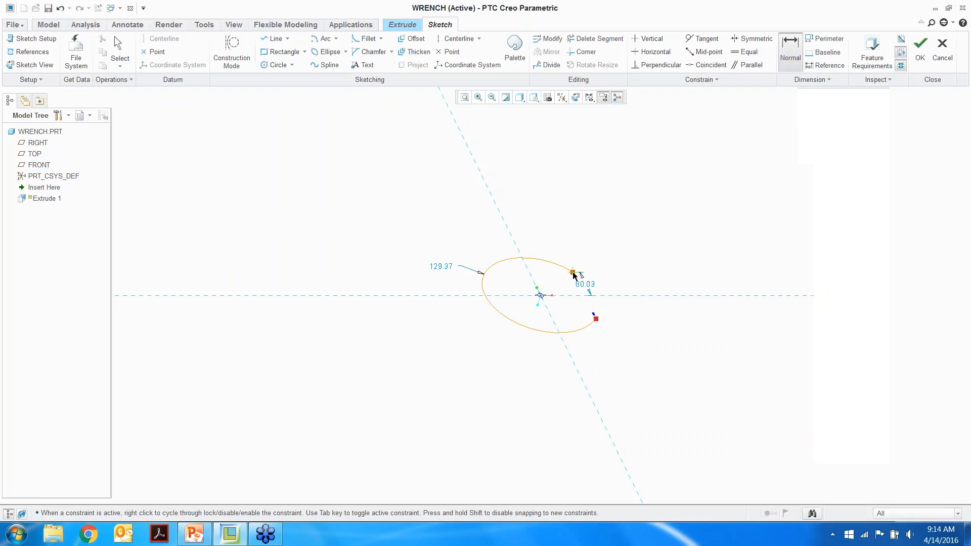
pyautogui.click(596, 320)
pyautogui.middleClick(607, 294)
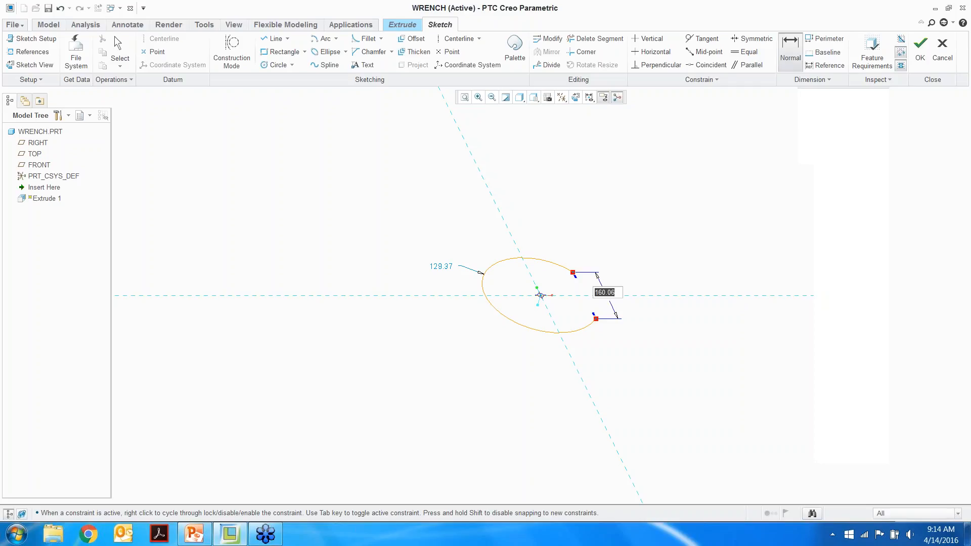
pyautogui.write('60')
pyautogui.press('Return')
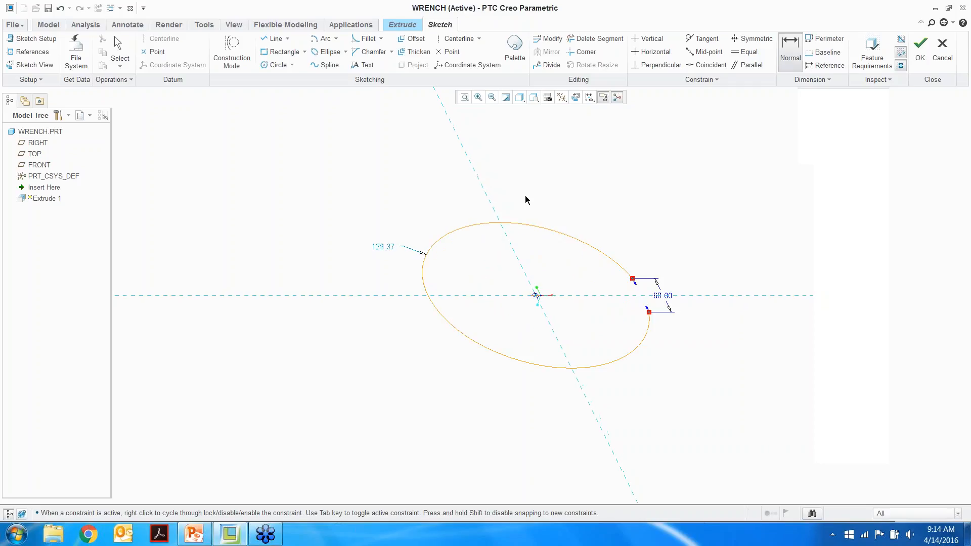
# - Convert the arc's radius dimension to a diameter and set it to 120
pyautogui.middleClick(492, 203)
pyautogui.click(389, 250)
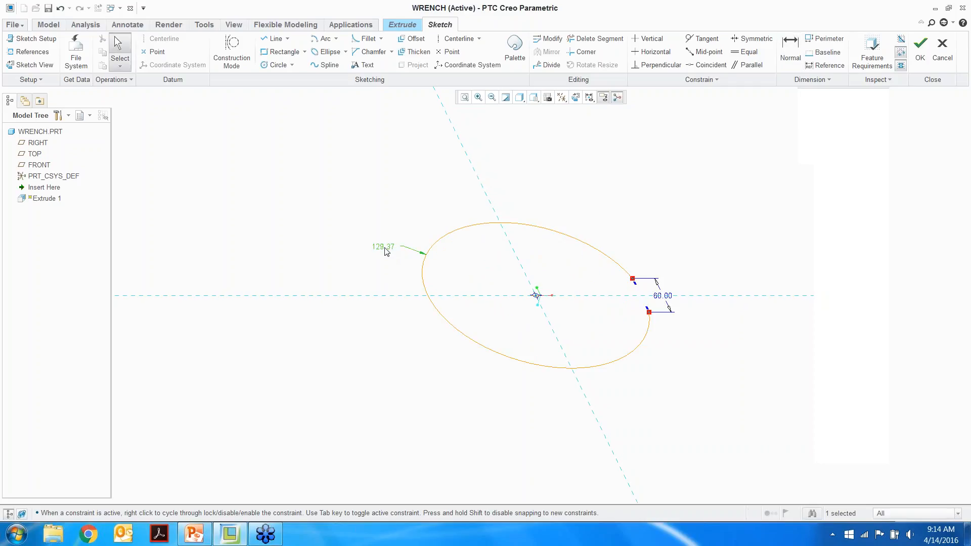
pyautogui.rightClick(389, 250)
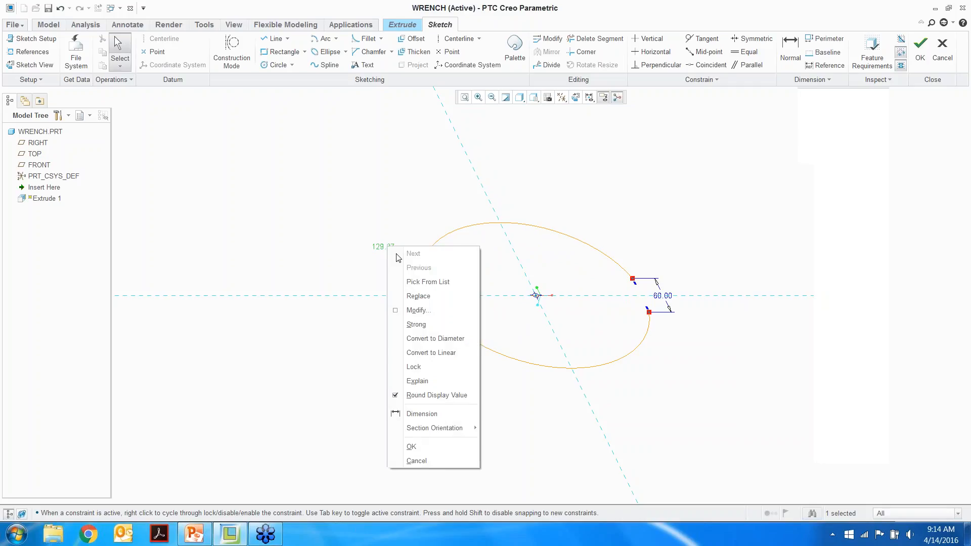
pyautogui.click(438, 340)
pyautogui.write('120')
pyautogui.press('Return')
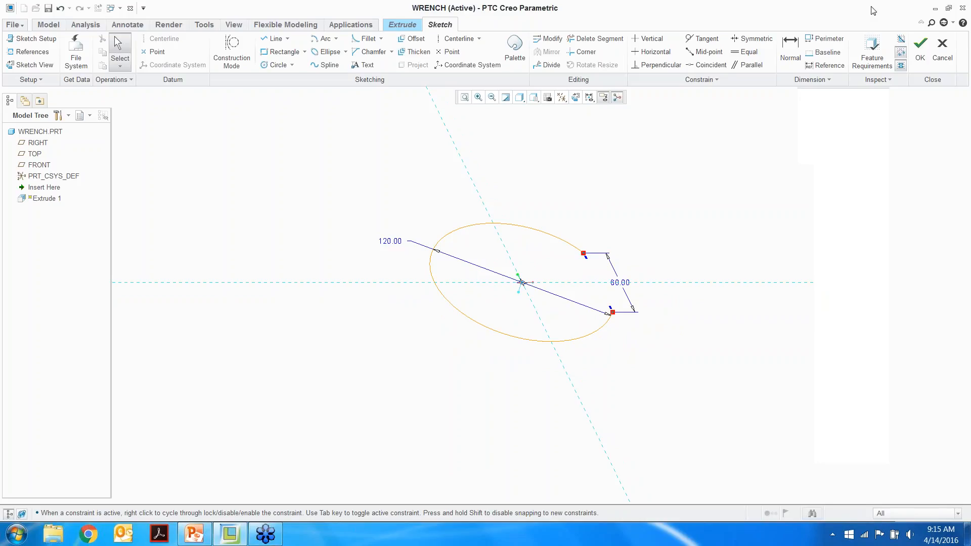
pyautogui.click(939, 4)
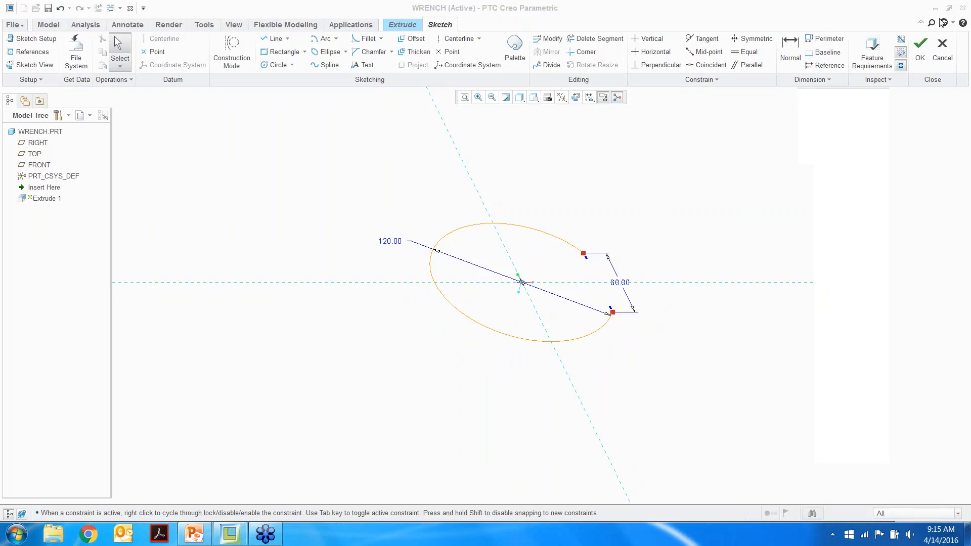
pyautogui.click(411, 25)
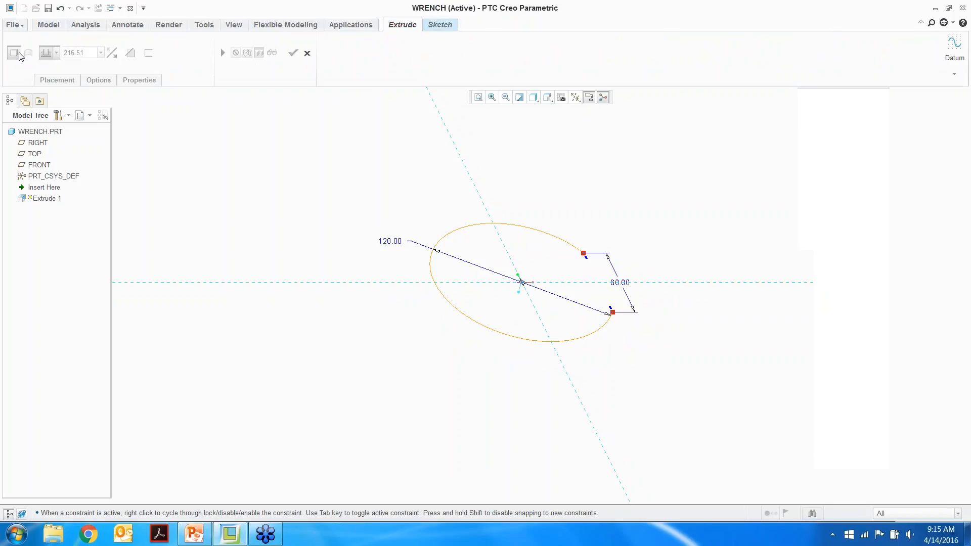
pyautogui.click(442, 26)
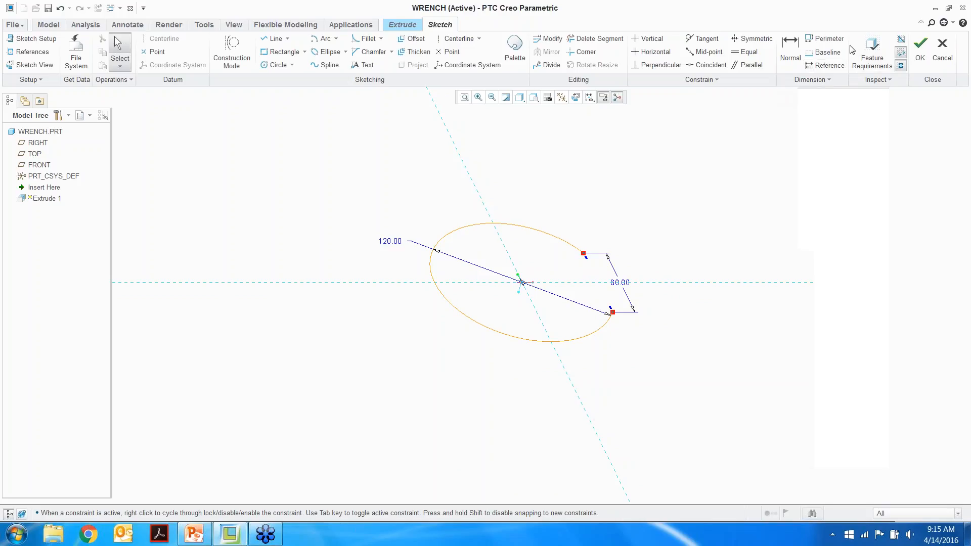
# - Accept the open sketch as a surface extrude with a depth of 60, symmetric about the sketch plane
pyautogui.click(921, 50)
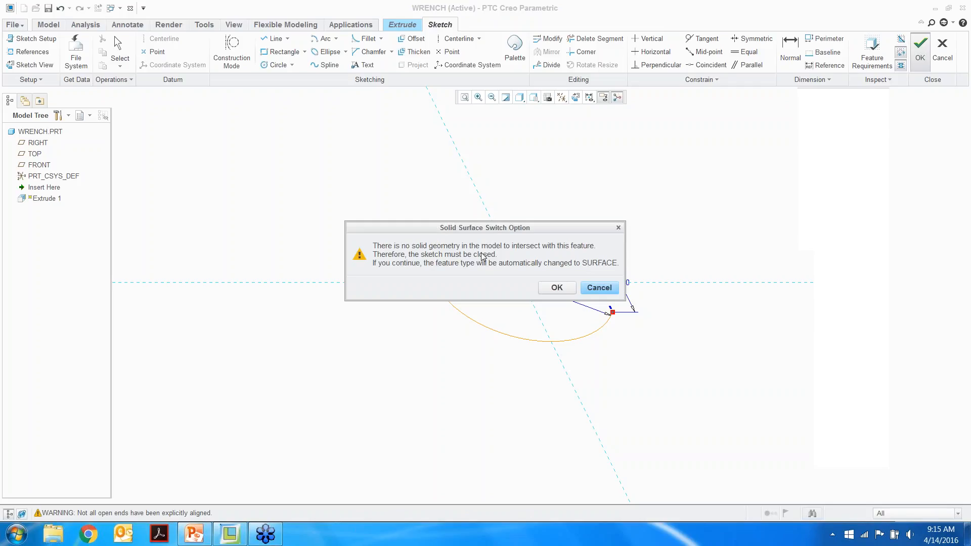
pyautogui.click(557, 287)
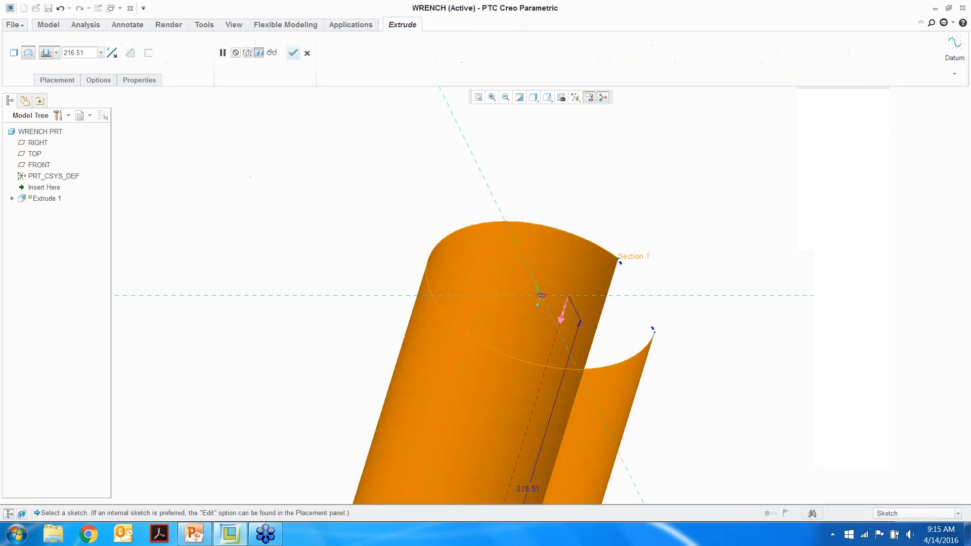
pyautogui.doubleClick(83, 53)
pyautogui.write('60')
pyautogui.press('Return')
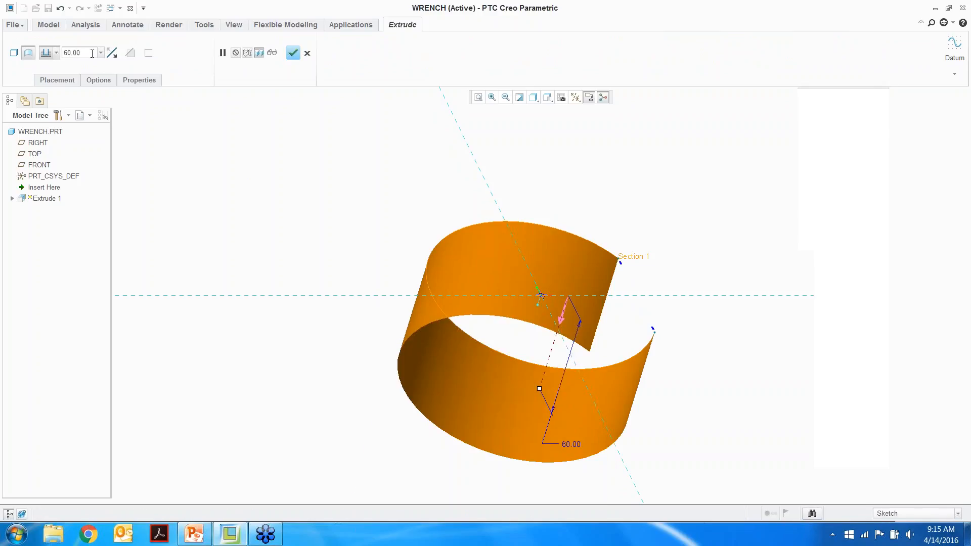
pyautogui.click(57, 53)
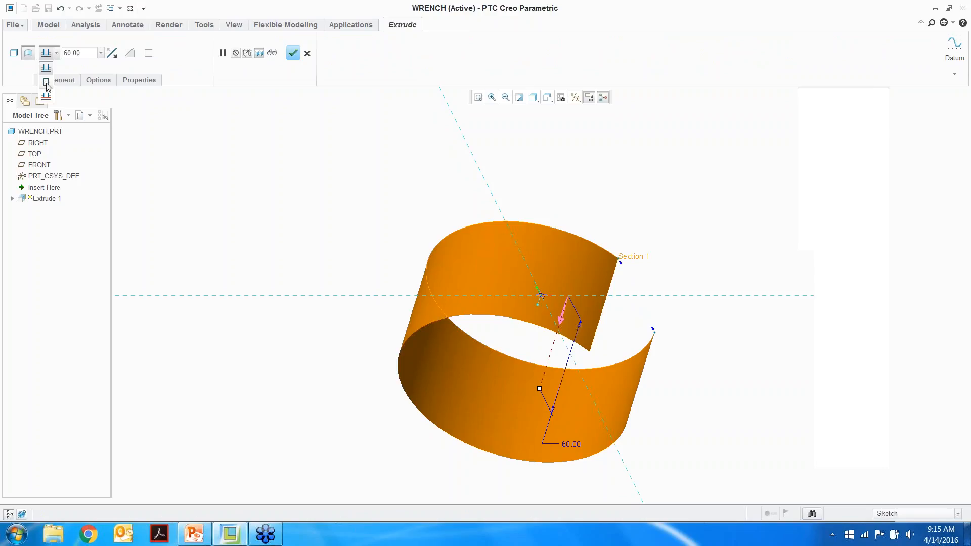
pyautogui.click(47, 87)
# - Reopen the extrude's internal sketch and draw a horizontal line from each arc endpoint inward to the vertical reference
pyautogui.rightClick(242, 166)
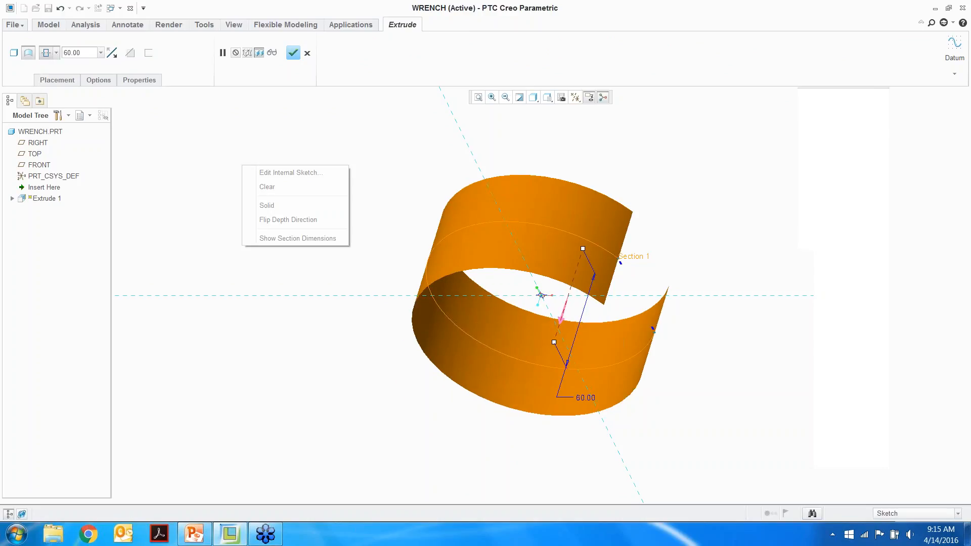
pyautogui.click(275, 174)
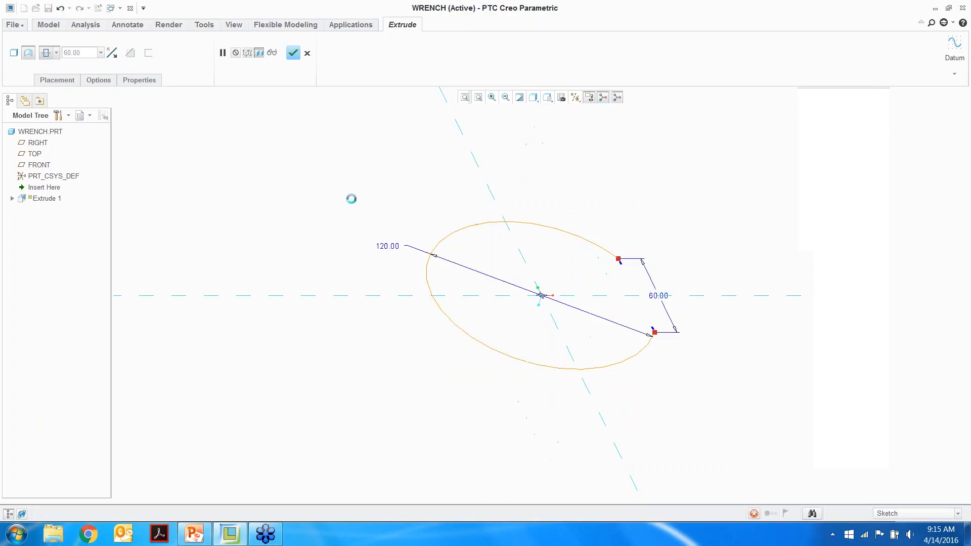
pyautogui.rightClick(536, 195)
pyautogui.click(556, 233)
pyautogui.click(618, 259)
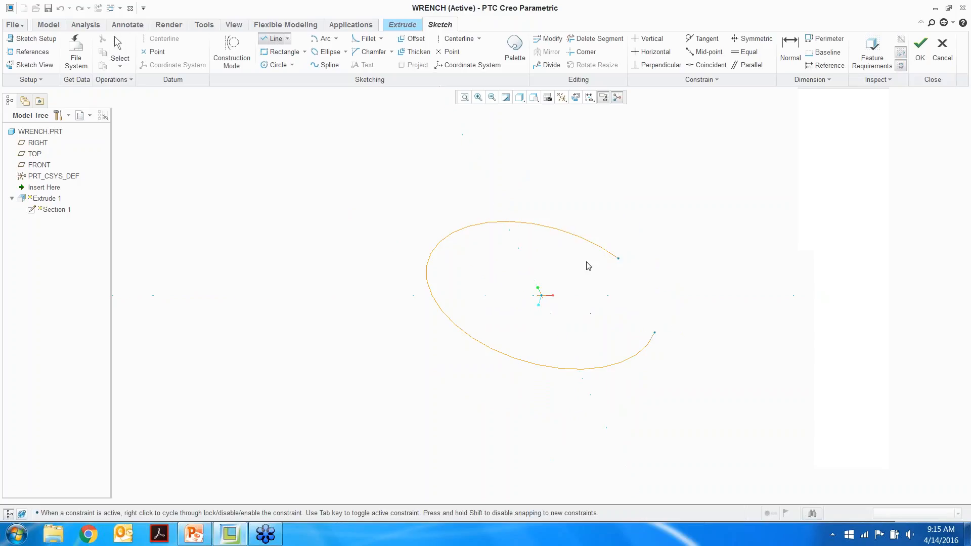
pyautogui.click(523, 258)
pyautogui.middleClick(530, 273)
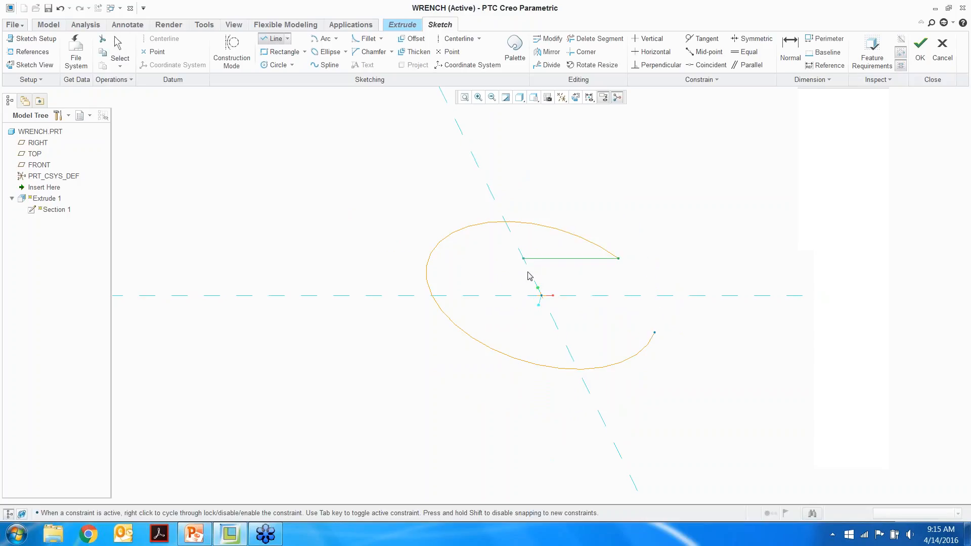
pyautogui.click(653, 333)
pyautogui.click(560, 333)
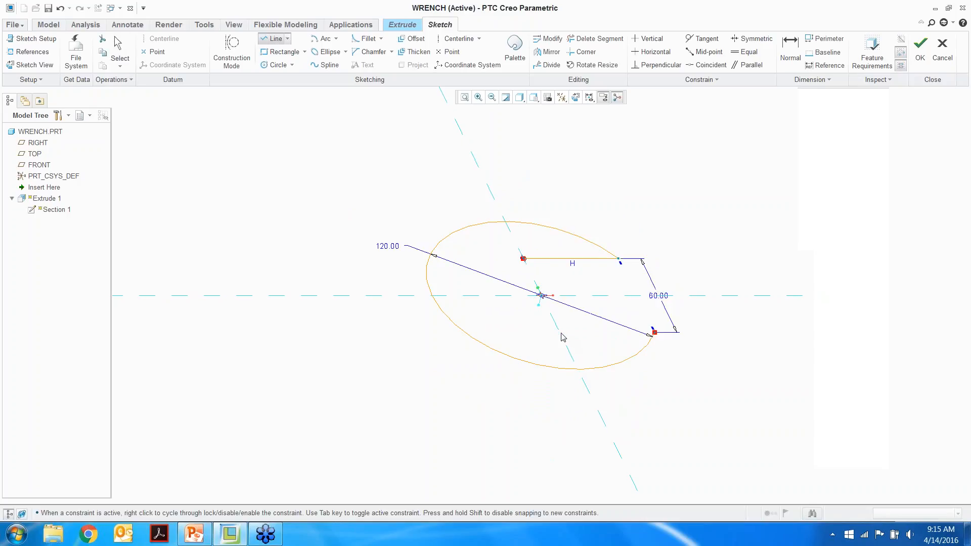
pyautogui.middleClick(516, 331)
# - Close the jaw profile with a 3-point arc between the lines' inner ends, bulging away from the opening, with radius equal to the outer arc
pyautogui.rightClick(515, 331)
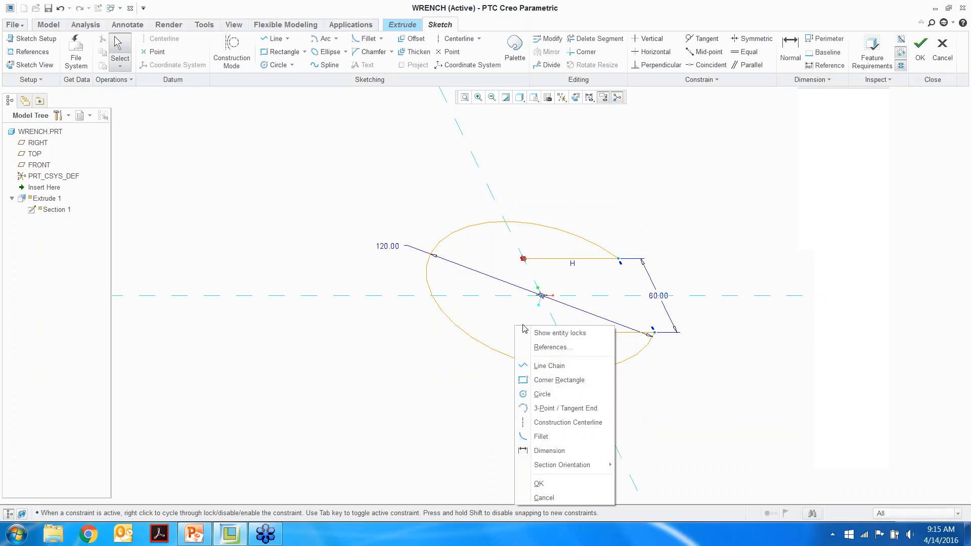
pyautogui.click(559, 408)
pyautogui.click(523, 259)
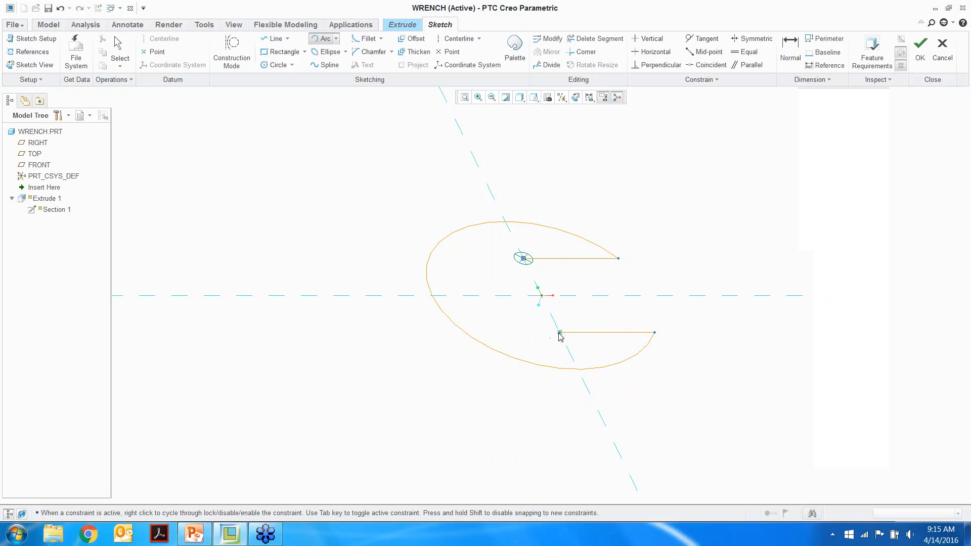
pyautogui.click(559, 332)
pyautogui.rightClick(551, 327)
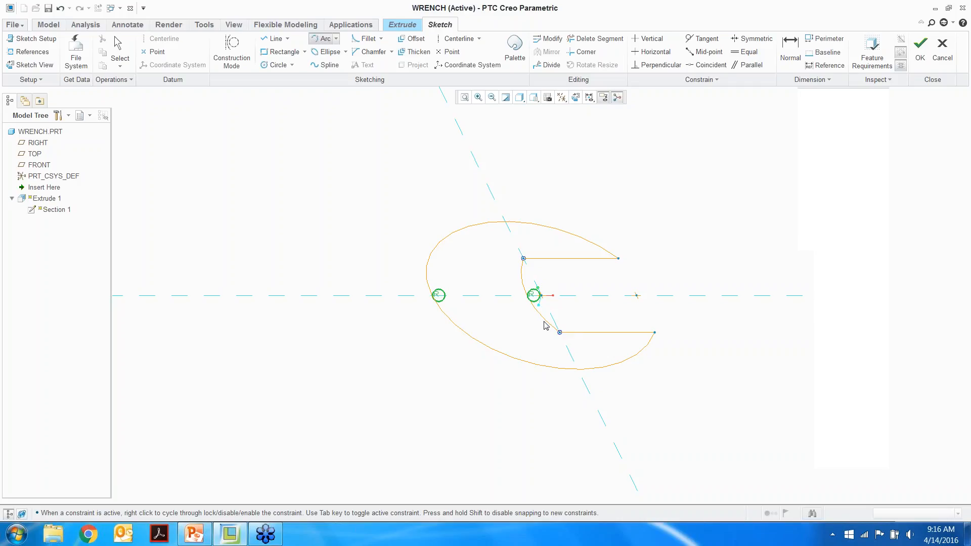
pyautogui.click(550, 328)
pyautogui.middleClick(496, 331)
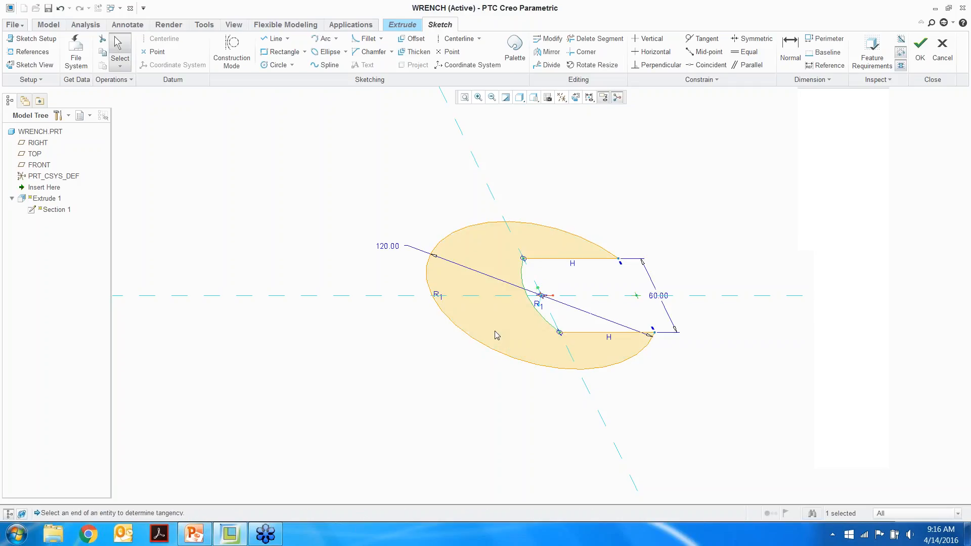
# - Finish the closed sketch, switch the extrude from surface to solid, and complete the feature
pyautogui.click(920, 48)
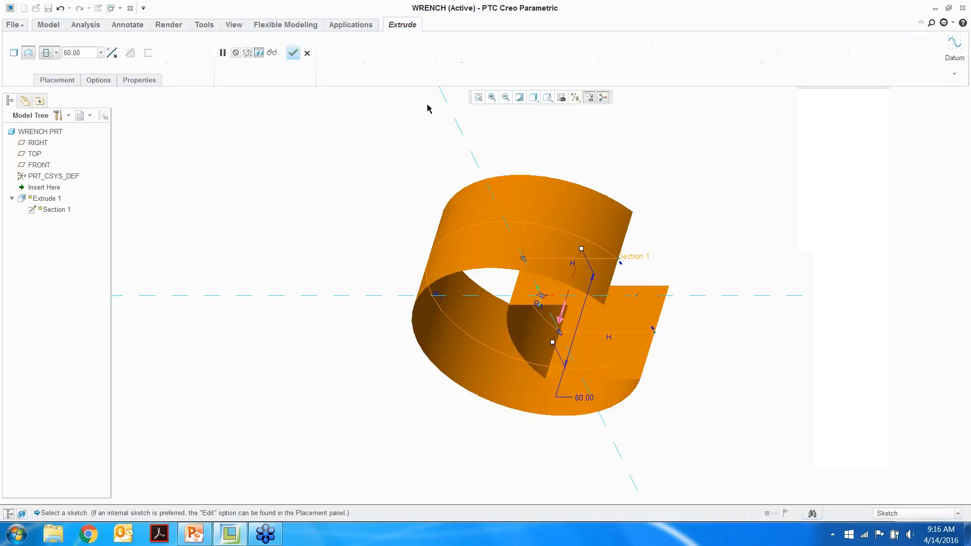
pyautogui.click(15, 53)
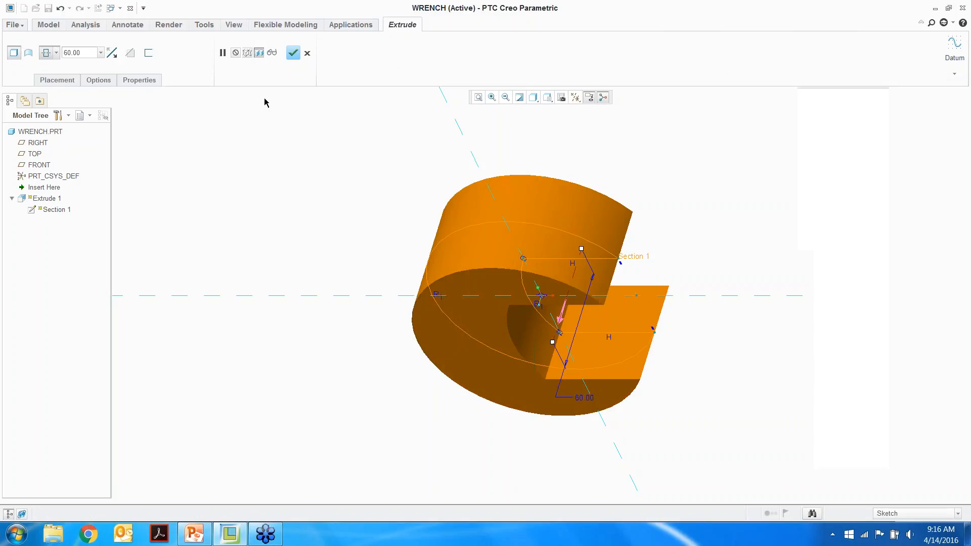
pyautogui.click(293, 55)
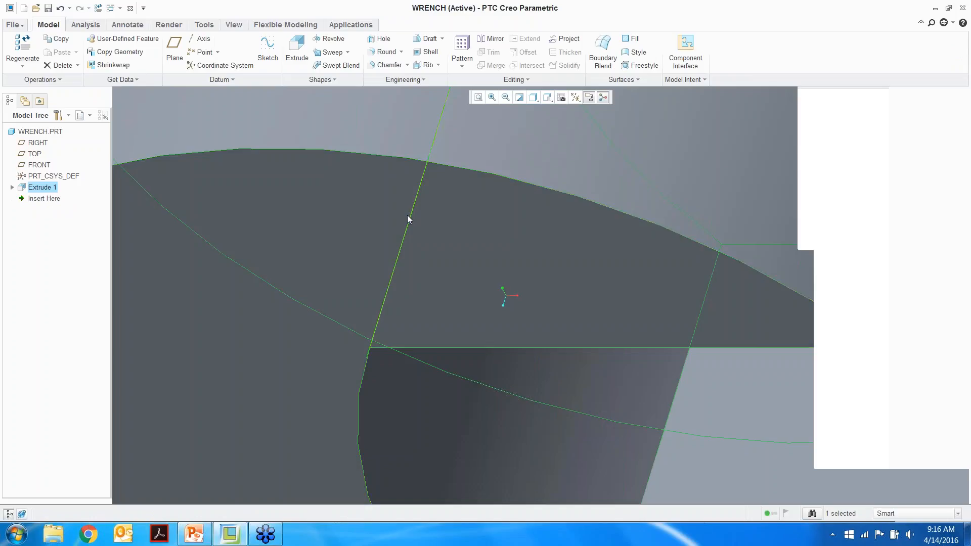
# - Start a second extrude sketched on the FRONT plane and orient the sketching plane parallel to the screen
pyautogui.scroll(4, 483, 266)
pyautogui.scroll(5, 569, 302)
pyautogui.click(408, 301)
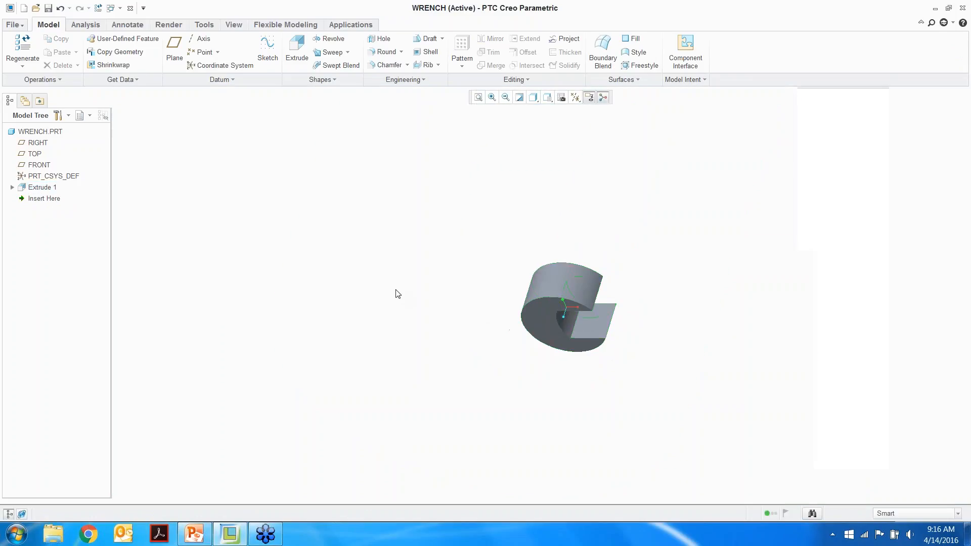
pyautogui.click(297, 50)
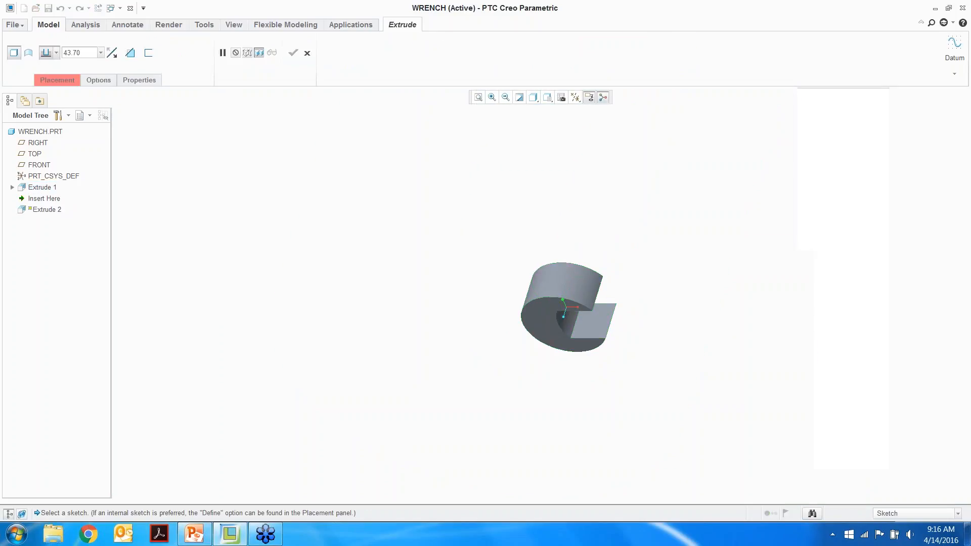
pyautogui.click(48, 165)
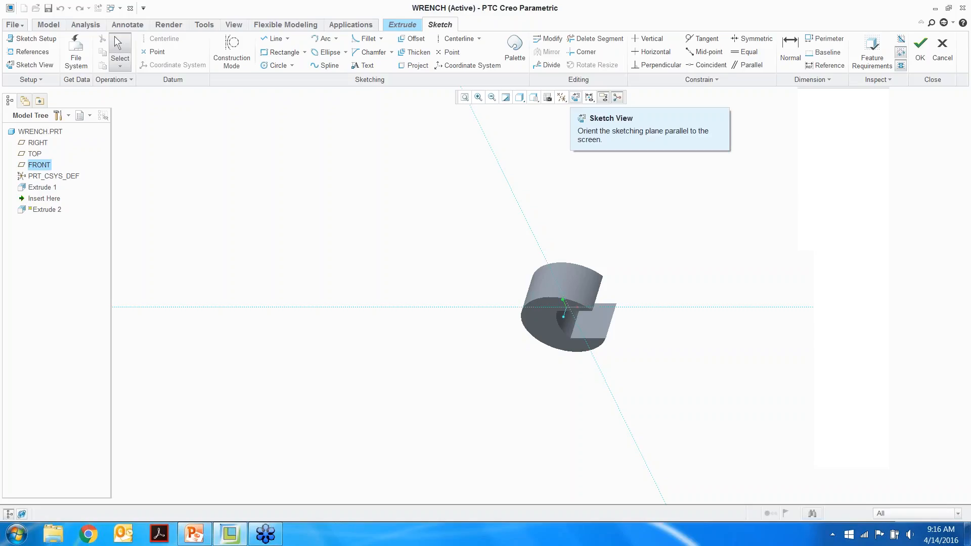
pyautogui.click(576, 97)
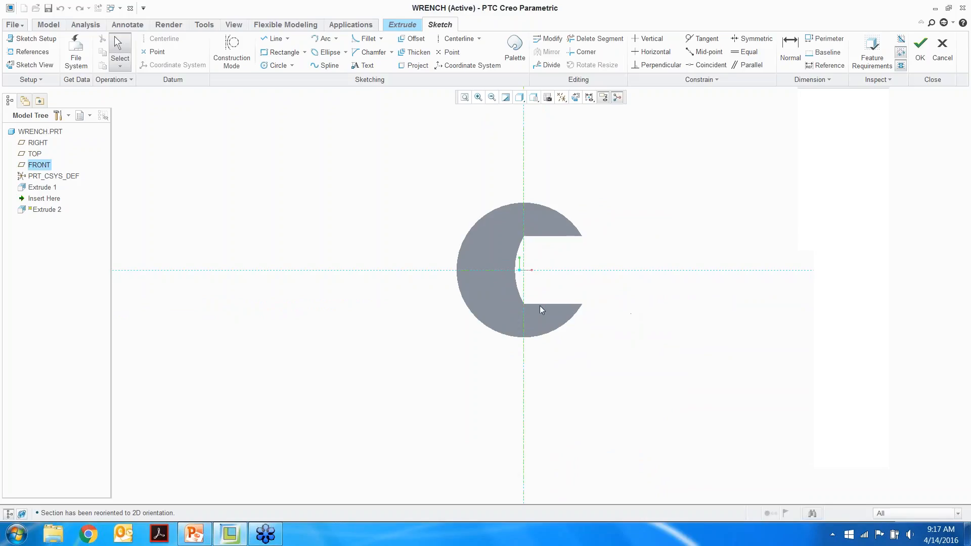
# - Set a straight edge of the jaw opening as the sketch's vertical reference and flip the section orientation so the opening faces down
pyautogui.rightClick(663, 203)
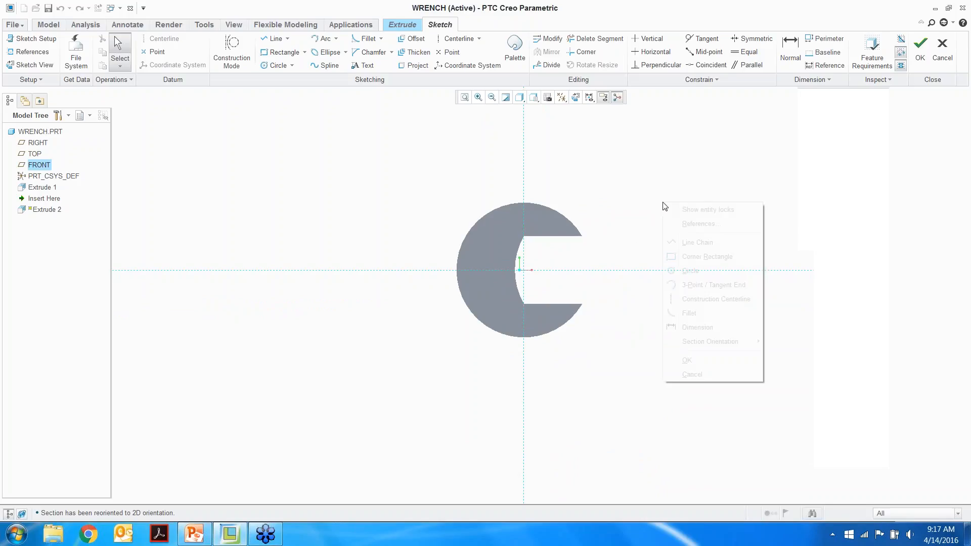
pyautogui.moveTo(709, 344)
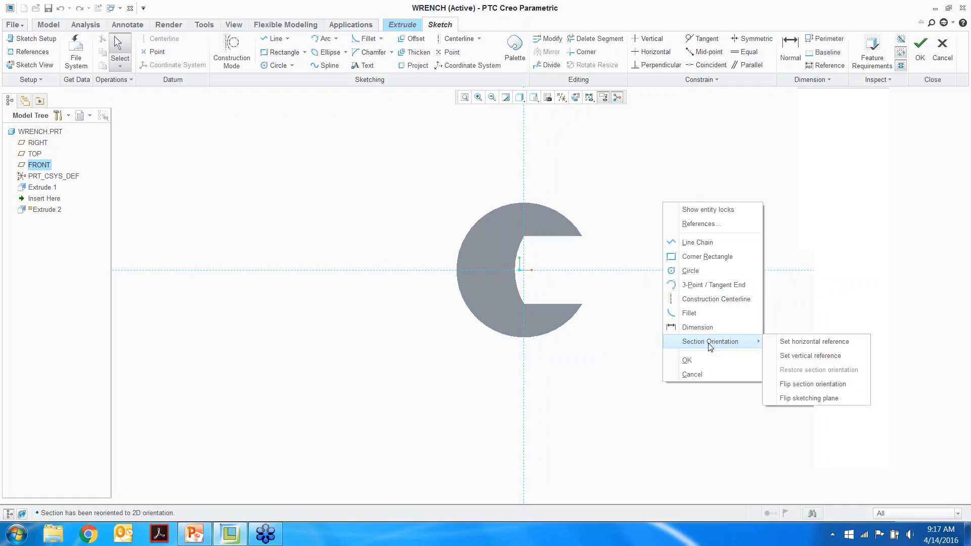
pyautogui.click(811, 356)
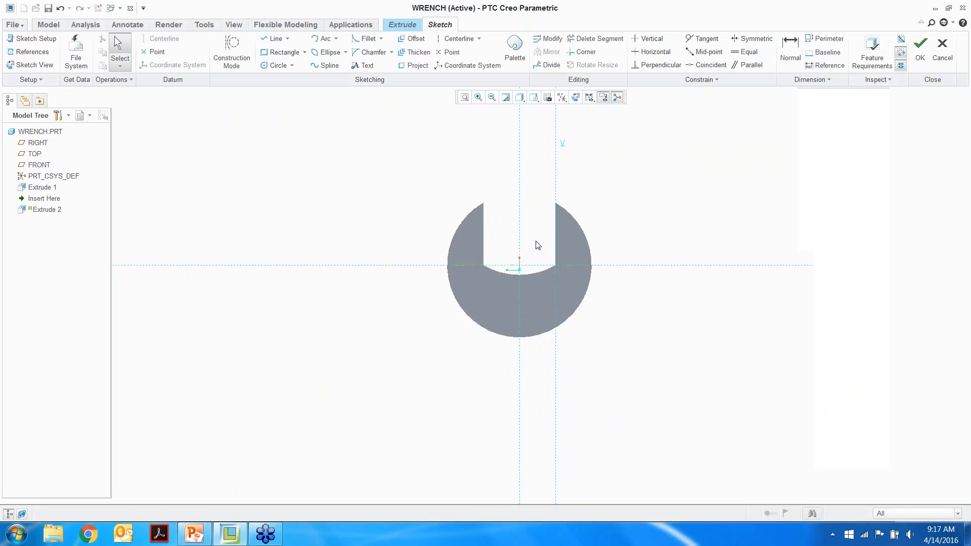
pyautogui.rightClick(674, 234)
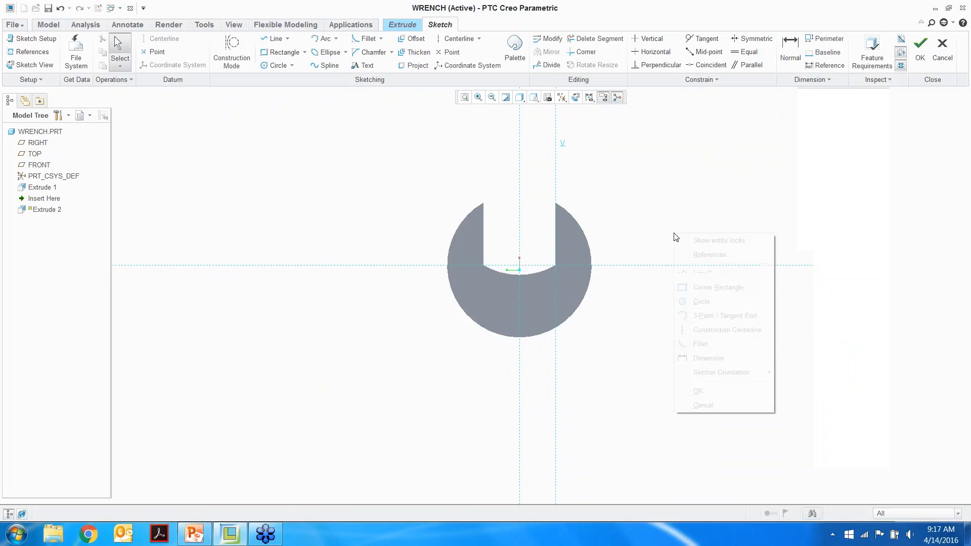
pyautogui.moveTo(734, 373)
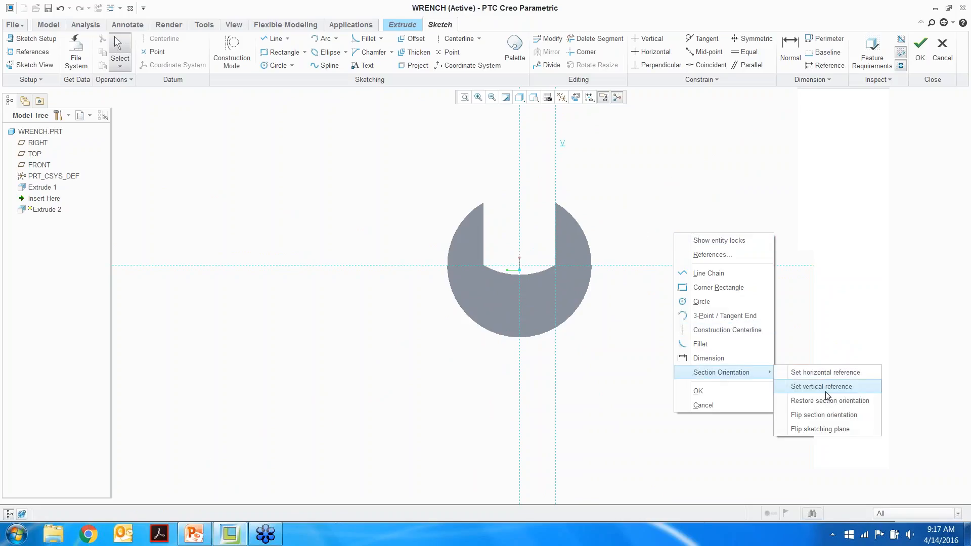
pyautogui.click(823, 416)
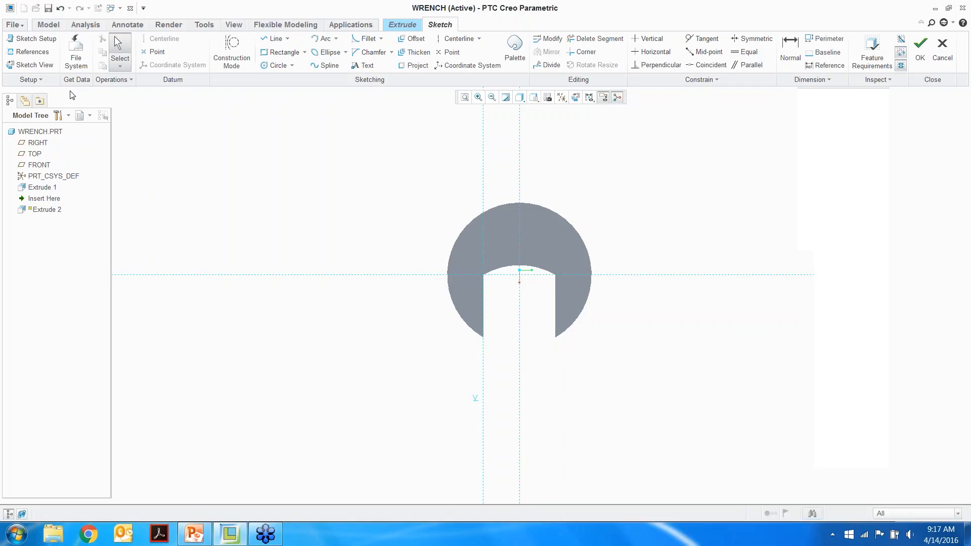
# - Review the sketch references and add the jaw opening's other straight edge as a reference
pyautogui.click(32, 52)
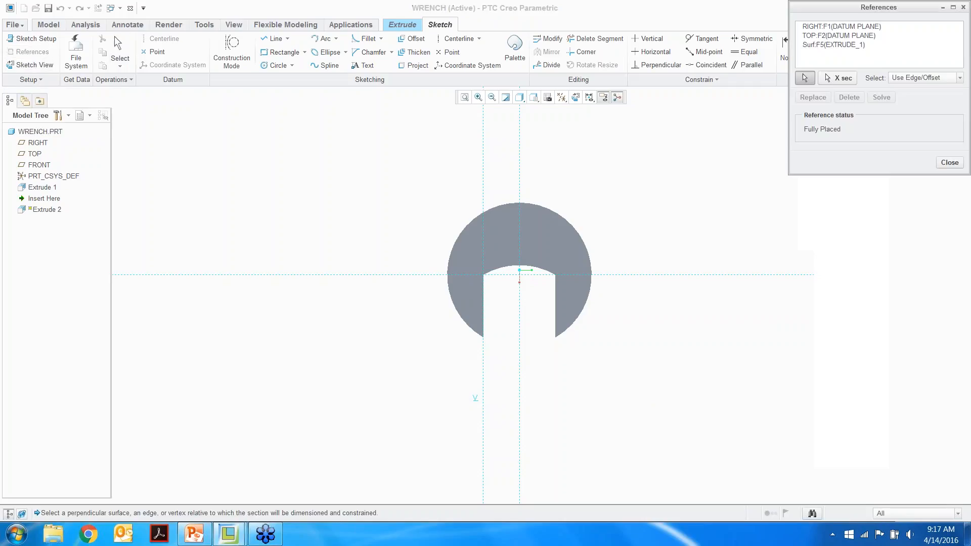
pyautogui.moveTo(834, 11); pyautogui.dragTo(679, 119)
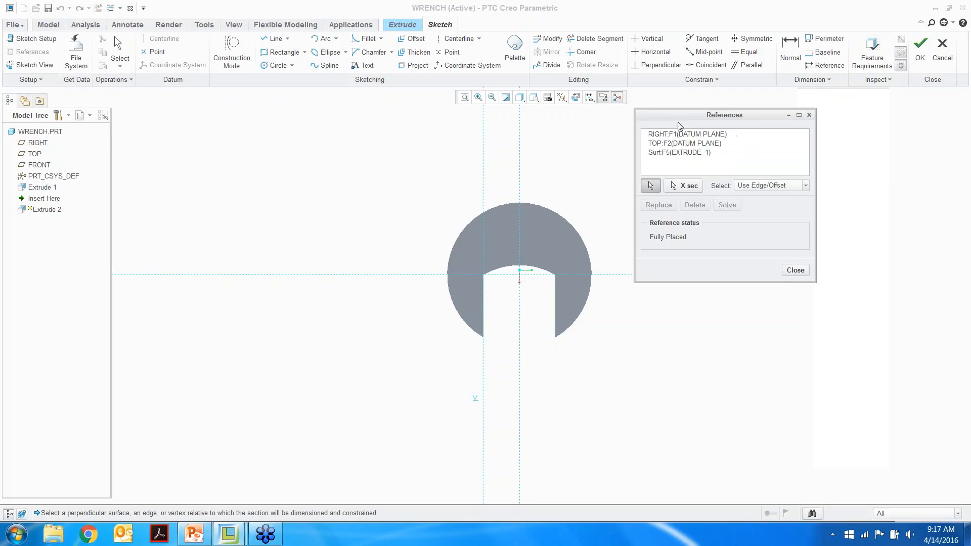
pyautogui.click(799, 272)
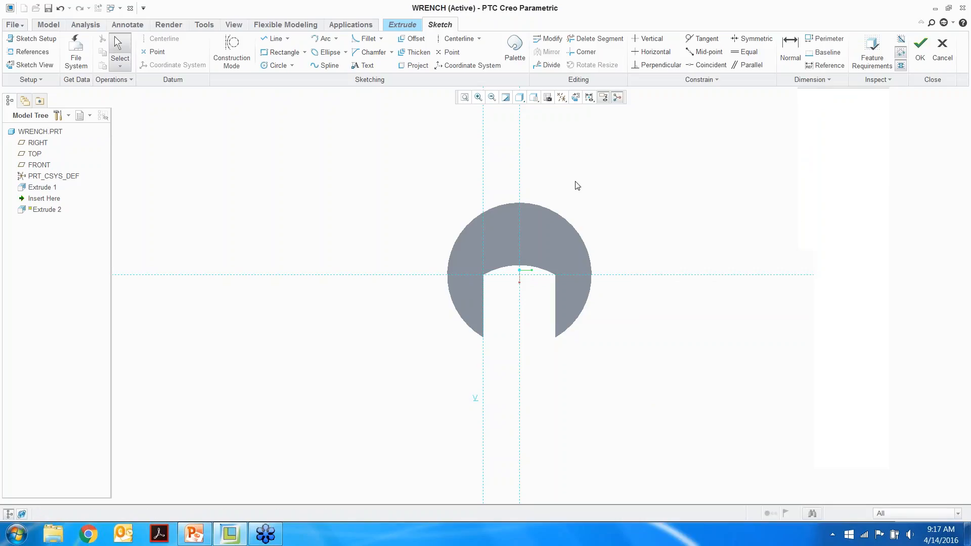
pyautogui.rightClick(622, 176)
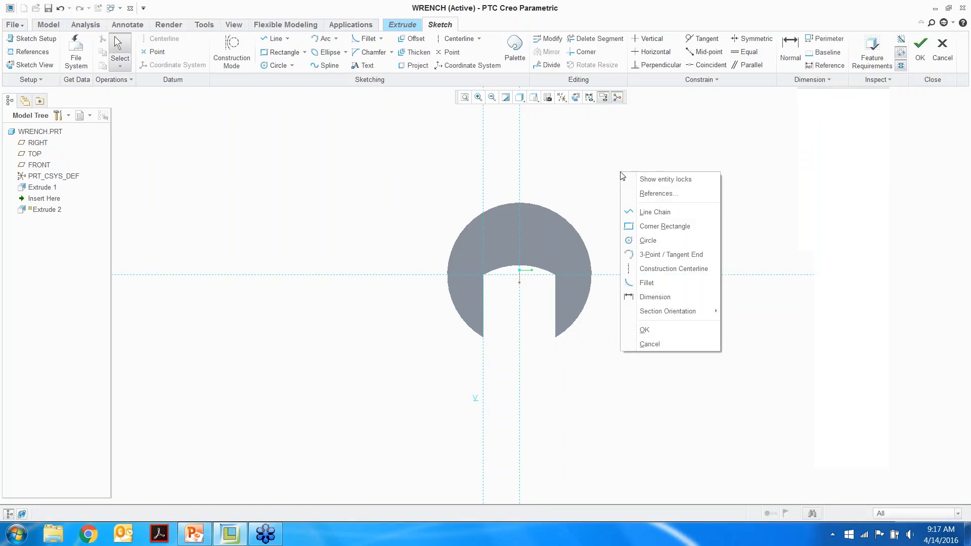
pyautogui.click(661, 195)
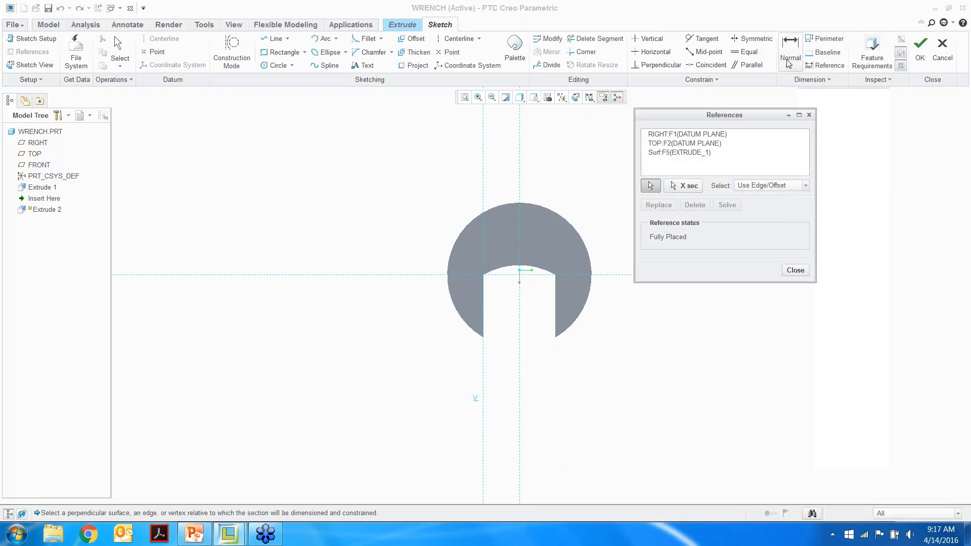
pyautogui.click(809, 116)
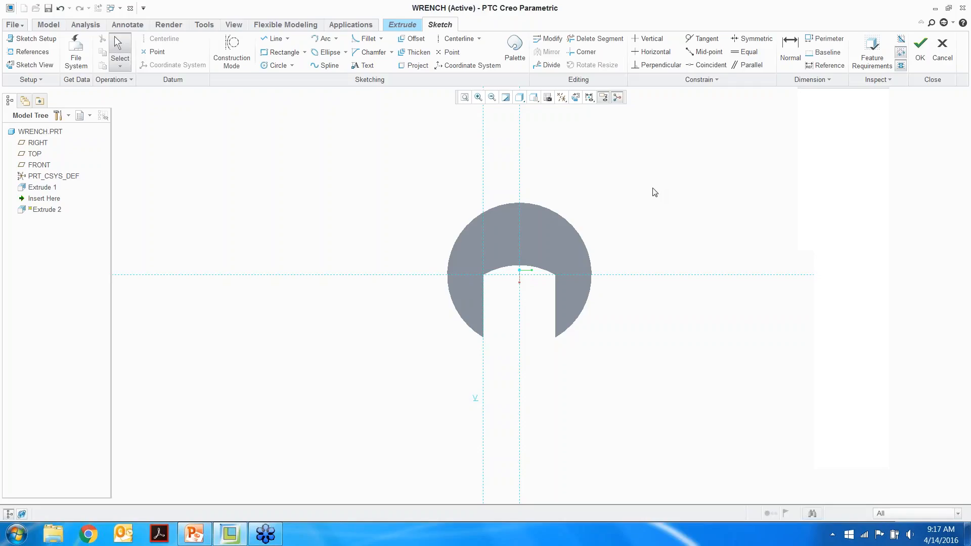
pyautogui.click(557, 307)
pyautogui.rightClick(636, 317)
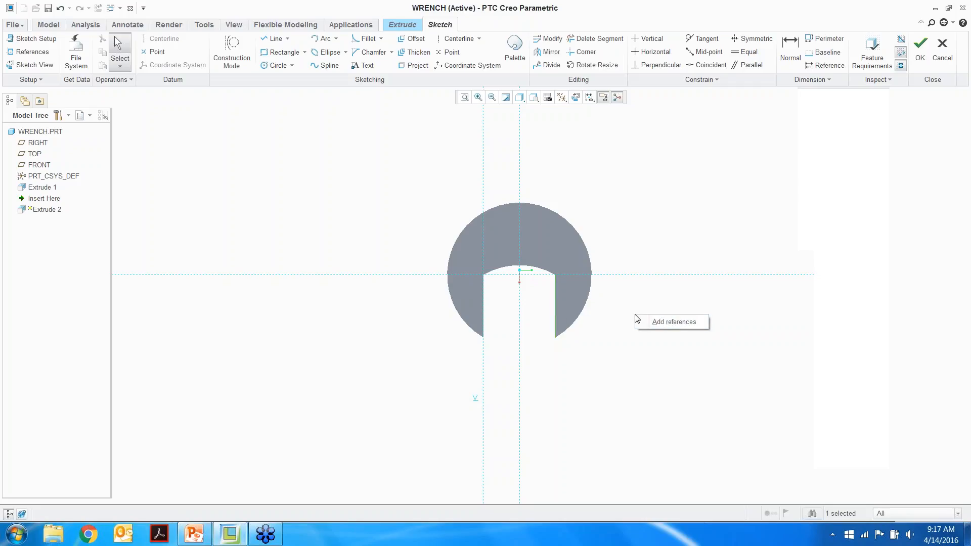
pyautogui.click(665, 324)
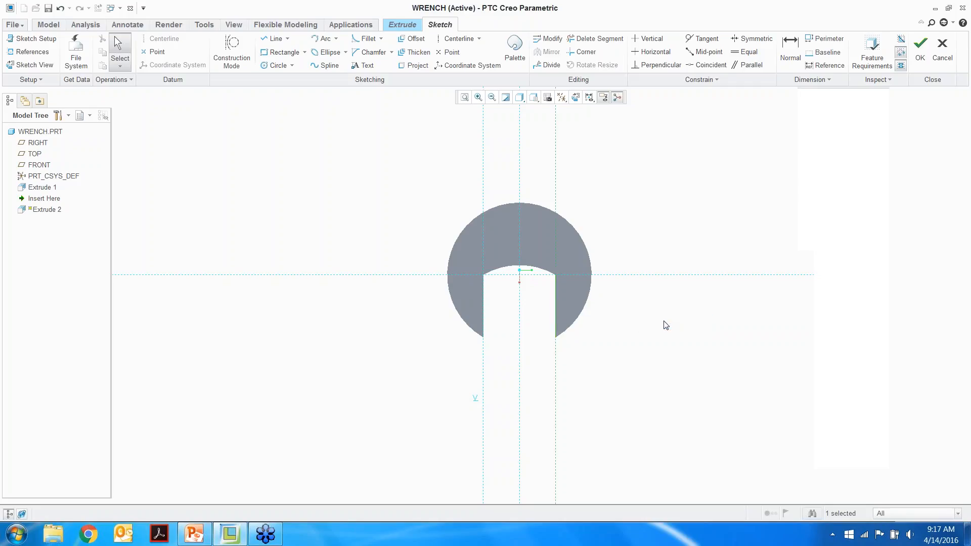
# - Draw a rectangle about 117.5 high between the two jaw-edge references, adding the jaw's outer arc as reference and ending the rectangle on it
pyautogui.scroll(-2, 582, 387)
pyautogui.scroll(1, 597, 273)
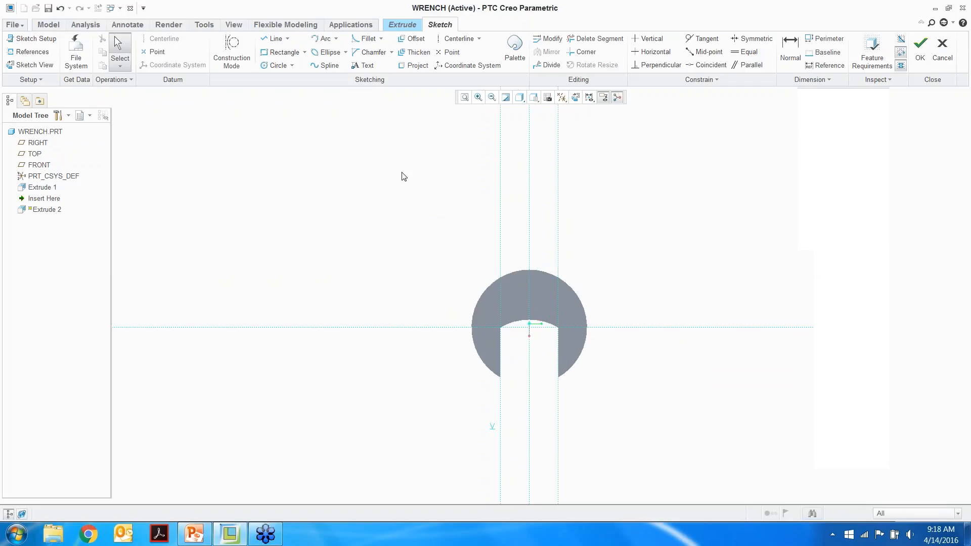
pyautogui.click(282, 52)
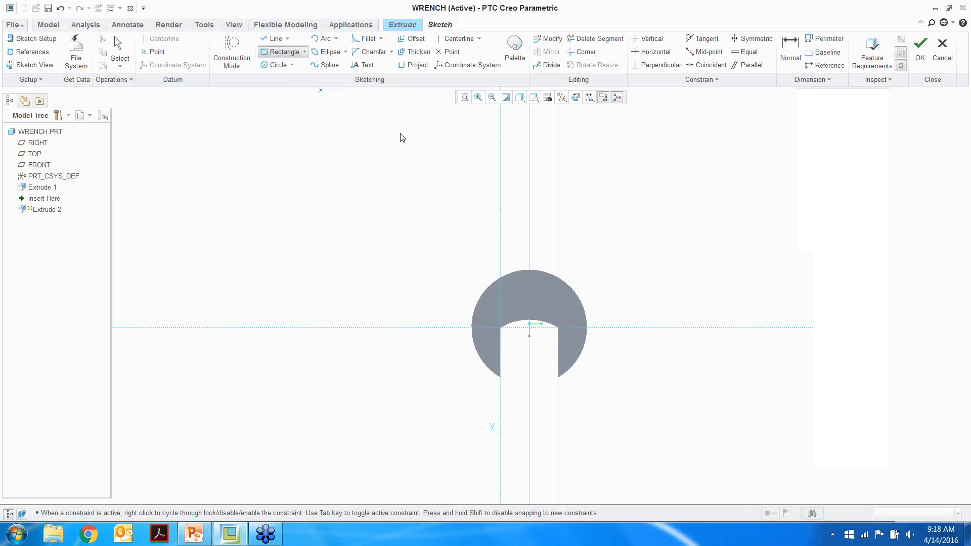
pyautogui.click(500, 164)
pyautogui.click(559, 237)
pyautogui.press('alt')
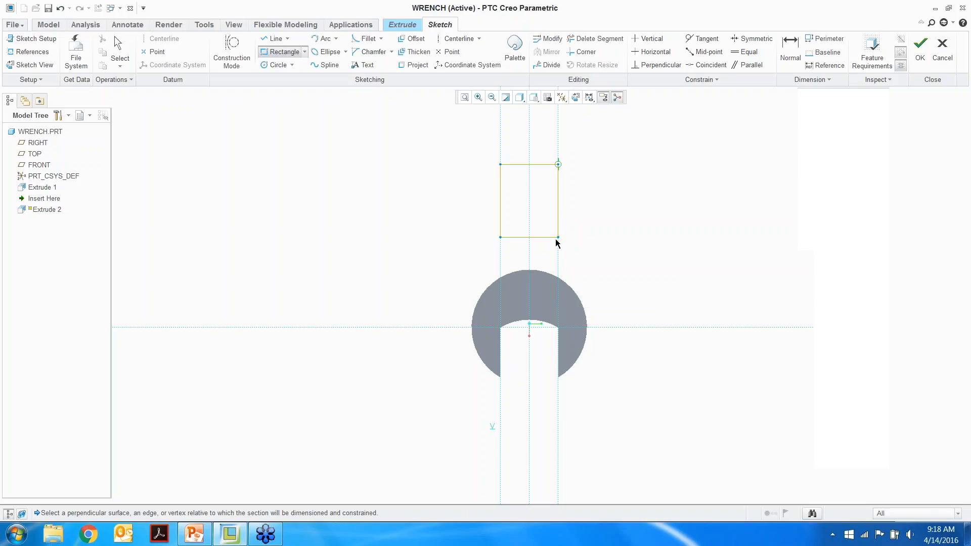
pyautogui.keyDown('alt'); pyautogui.click(578, 296); pyautogui.keyUp('alt')
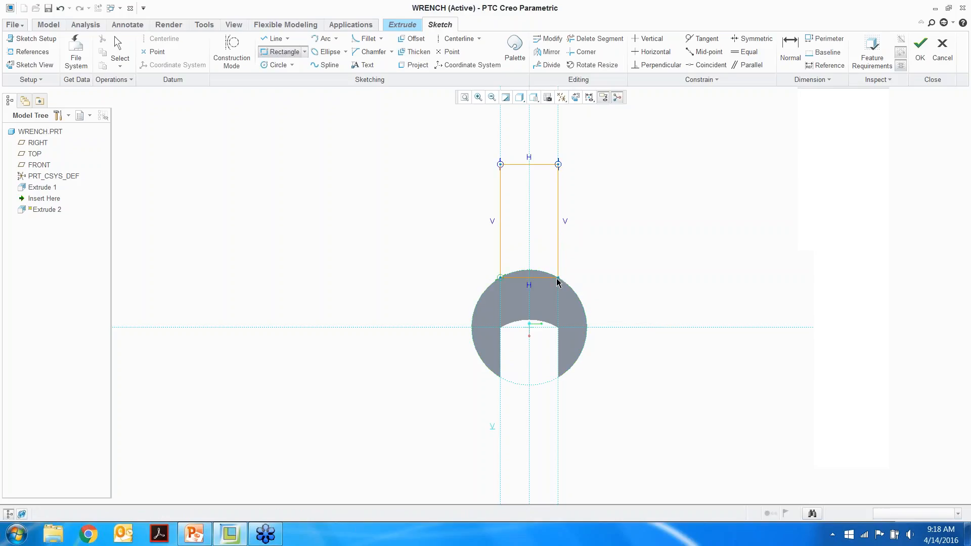
pyautogui.click(557, 278)
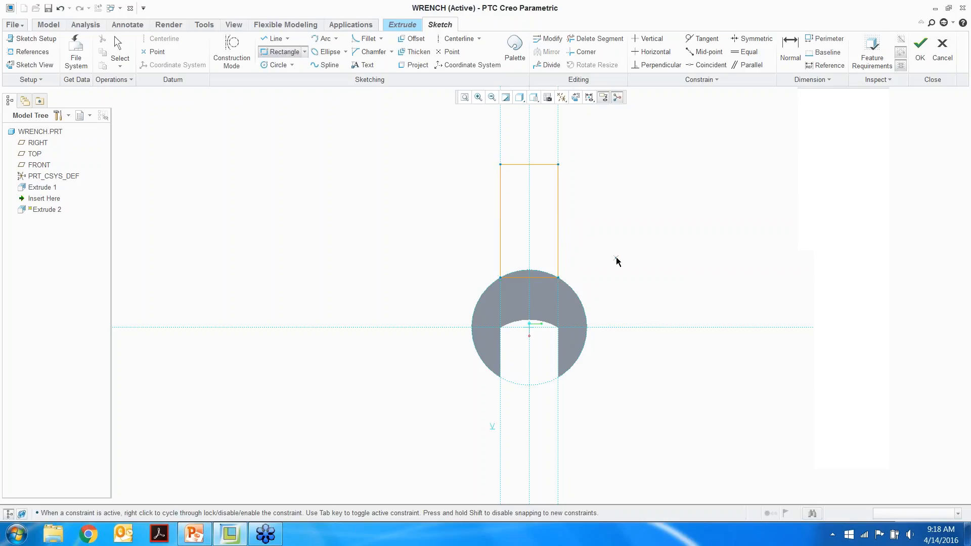
pyautogui.middleClick(617, 261)
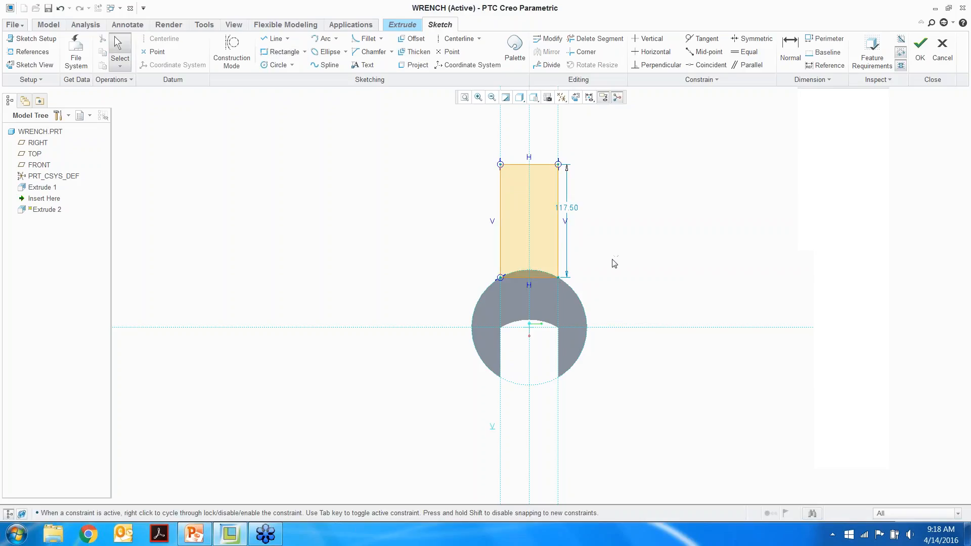
# - Dimension the rectangle's upper edge from the horizontal reference and set the distance to 180
pyautogui.rightClick(661, 204)
pyautogui.click(683, 329)
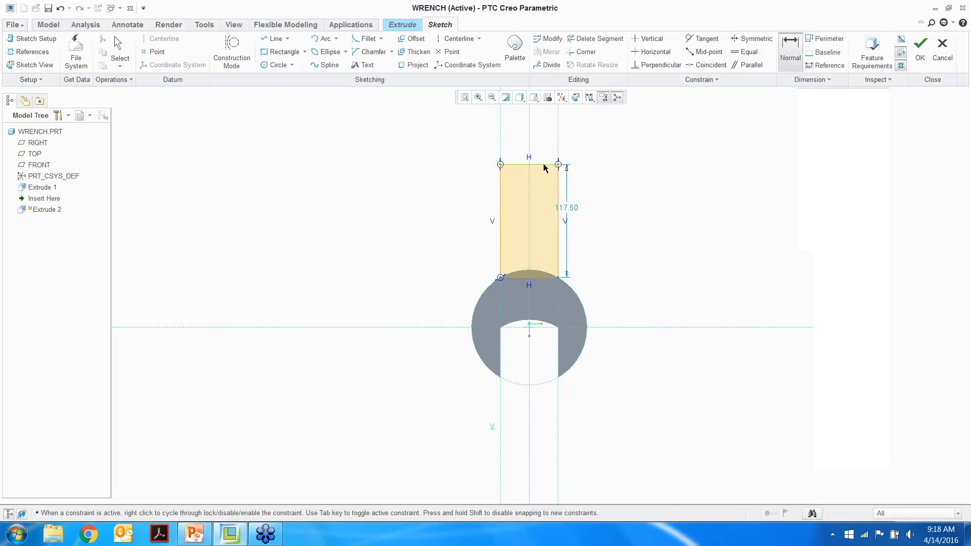
pyautogui.click(640, 329)
pyautogui.middleClick(643, 264)
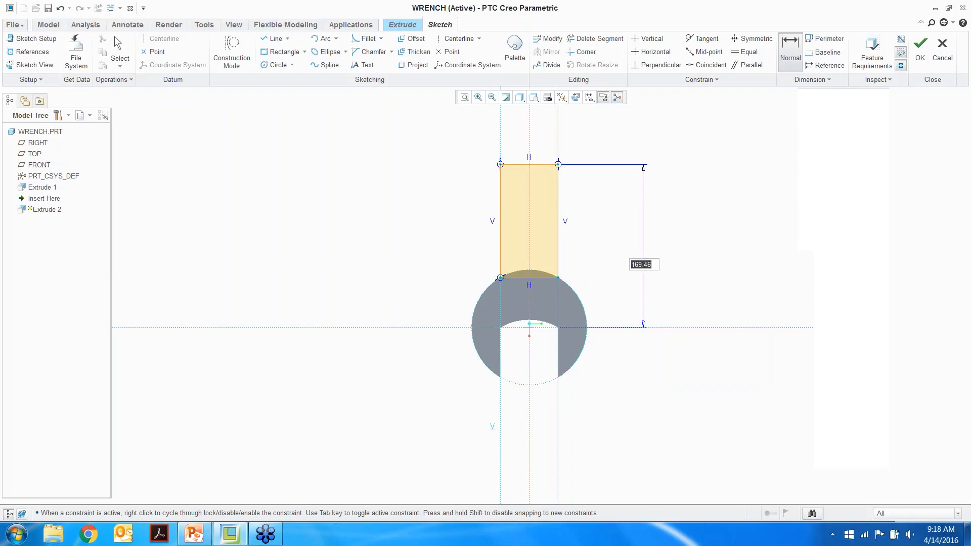
pyautogui.write('180')
pyautogui.press('Return')
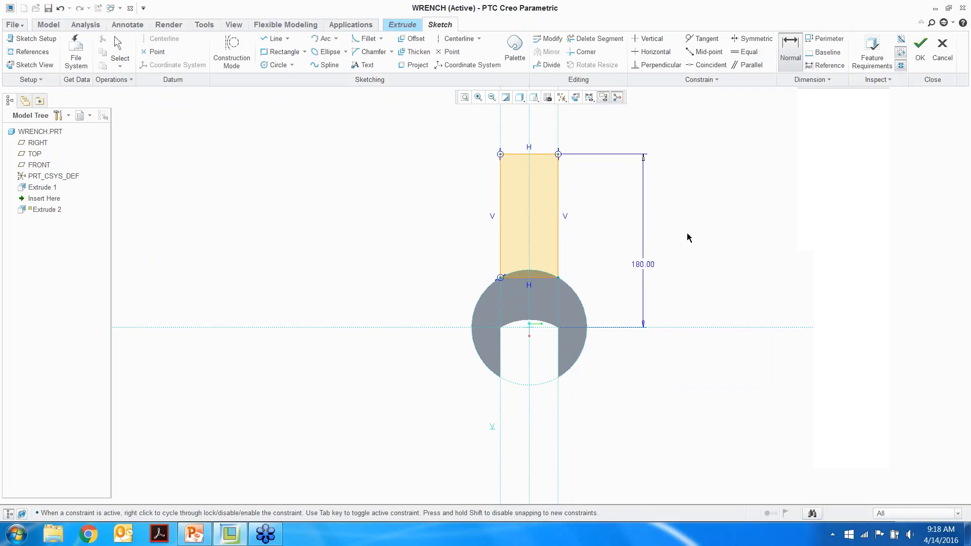
pyautogui.middleClick(686, 233)
# - Finish the handle sketch and extrude it 40 symmetrically about the sketching plane, completing the feature
pyautogui.click(920, 50)
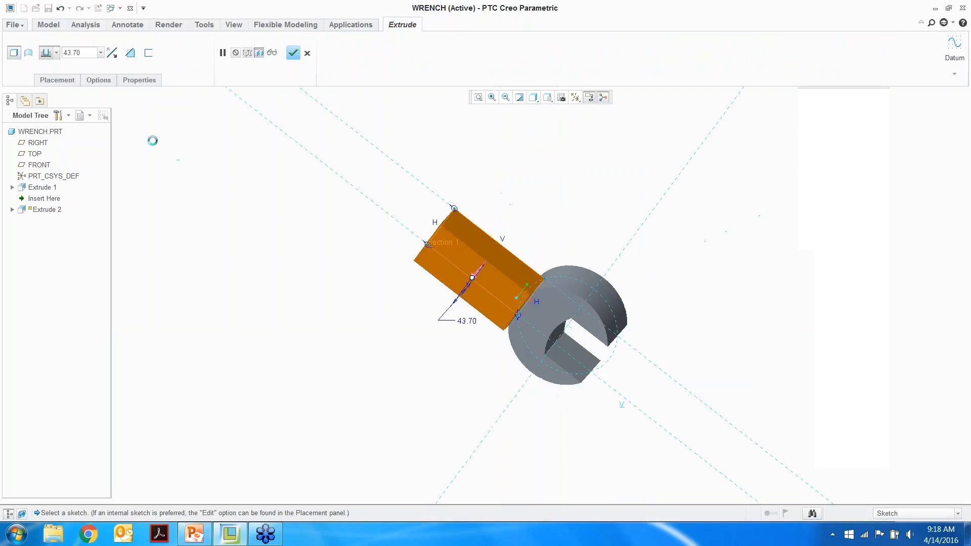
pyautogui.doubleClick(68, 53)
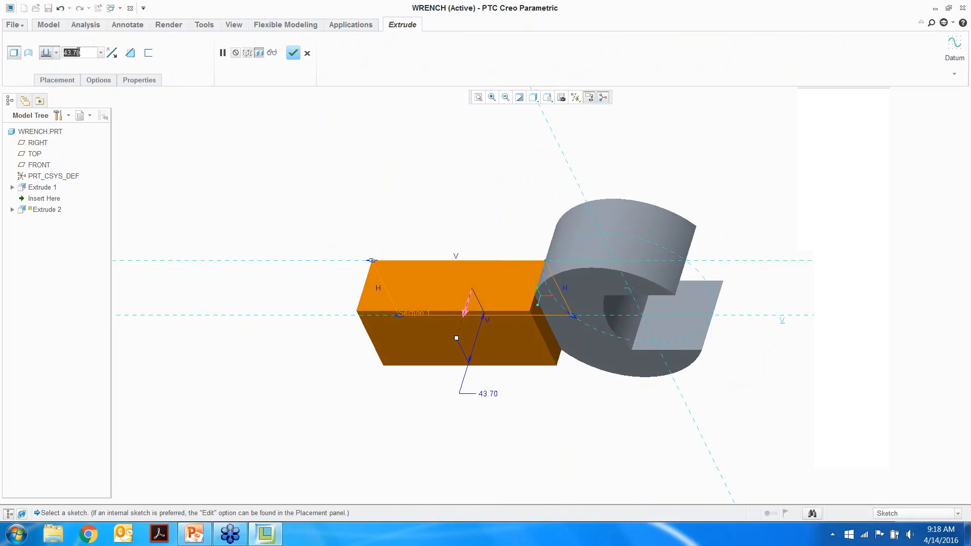
pyautogui.write('40')
pyautogui.press('Return')
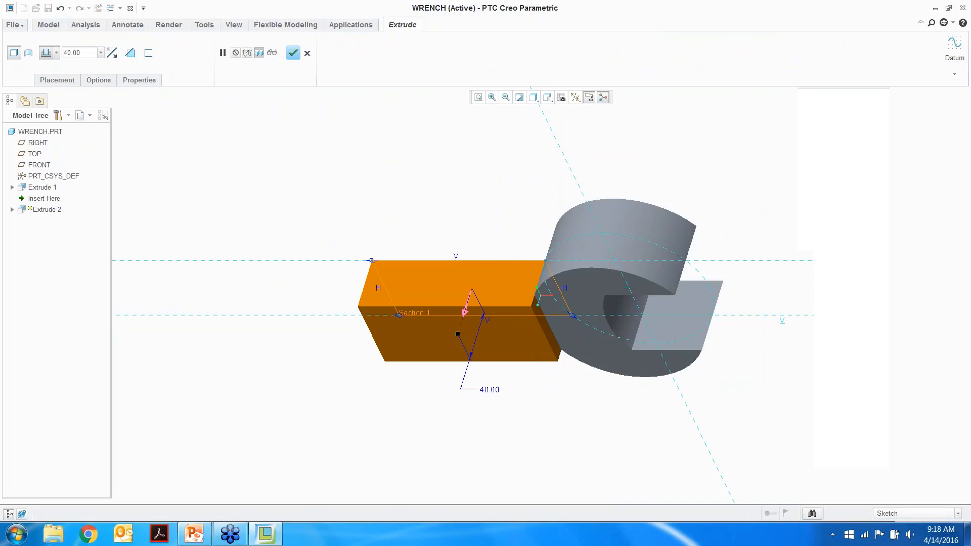
pyautogui.rightClick(457, 335)
pyautogui.click(492, 369)
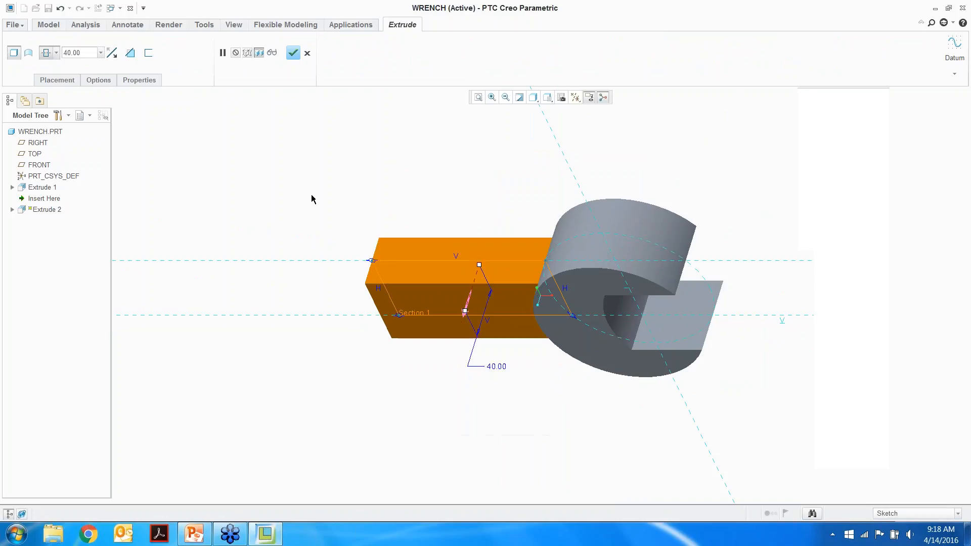
pyautogui.click(296, 56)
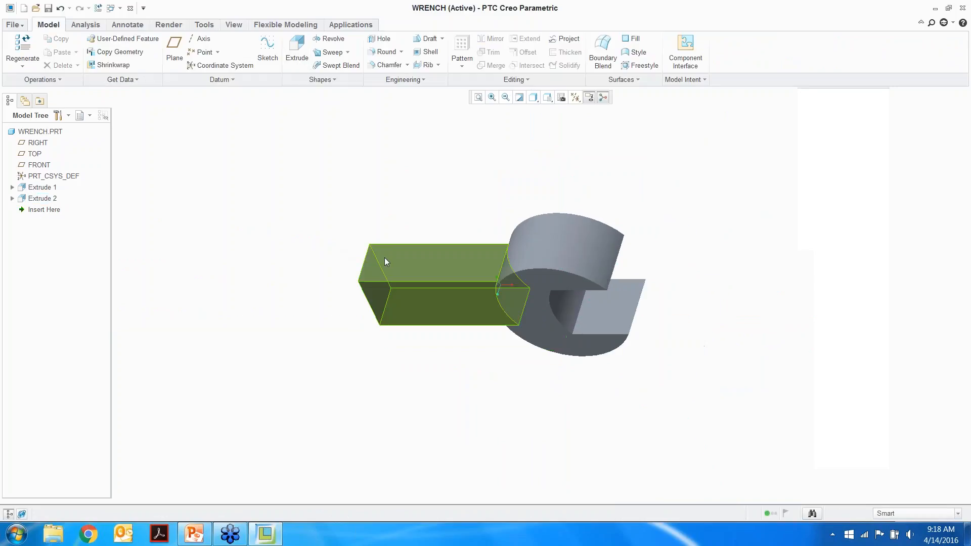
pyautogui.moveTo(384, 257); pyautogui.dragTo(329, 253, button='middle')
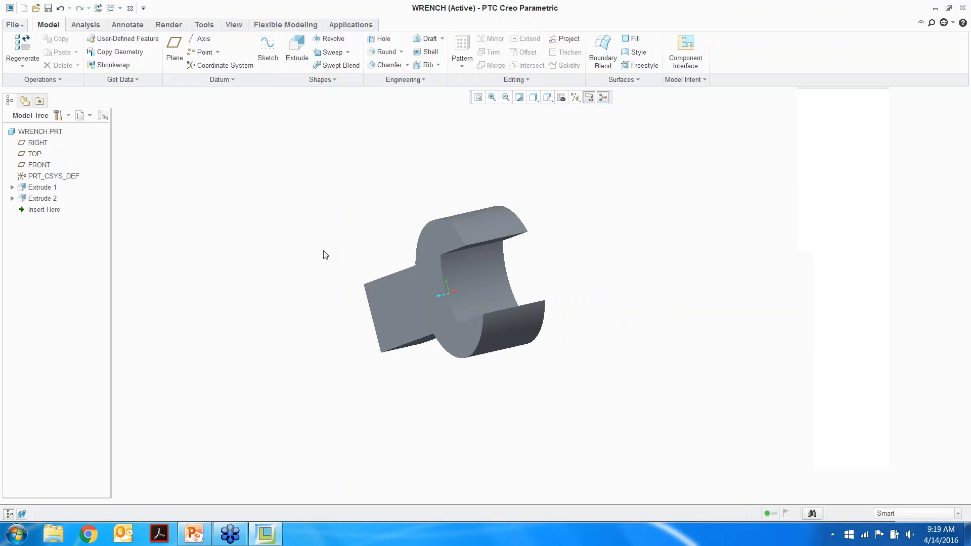
# - Close the wrench part and open dimensions.prt from the Sketcher\Dimensions folder of the working directory
pyautogui.click(131, 8)
pyautogui.click(33, 50)
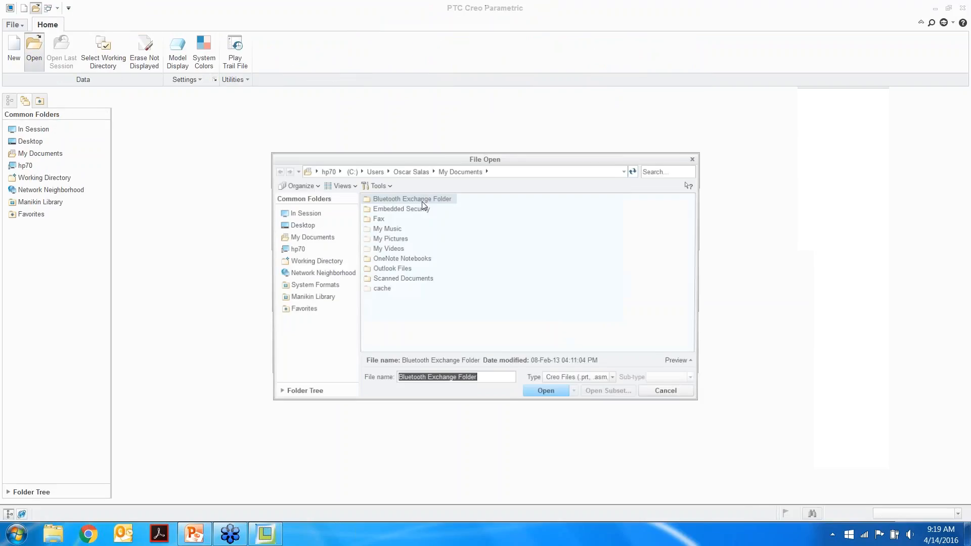
pyautogui.click(318, 262)
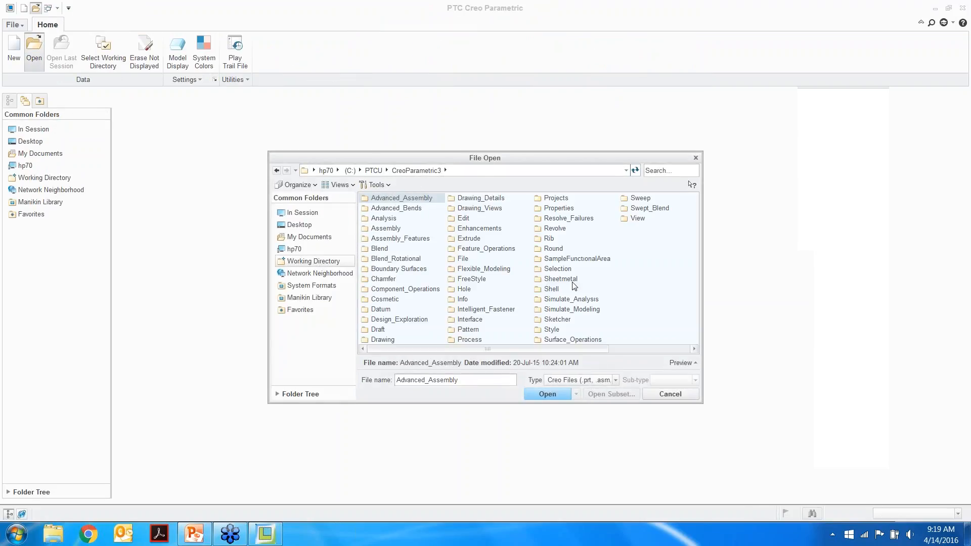
pyautogui.doubleClick(561, 320)
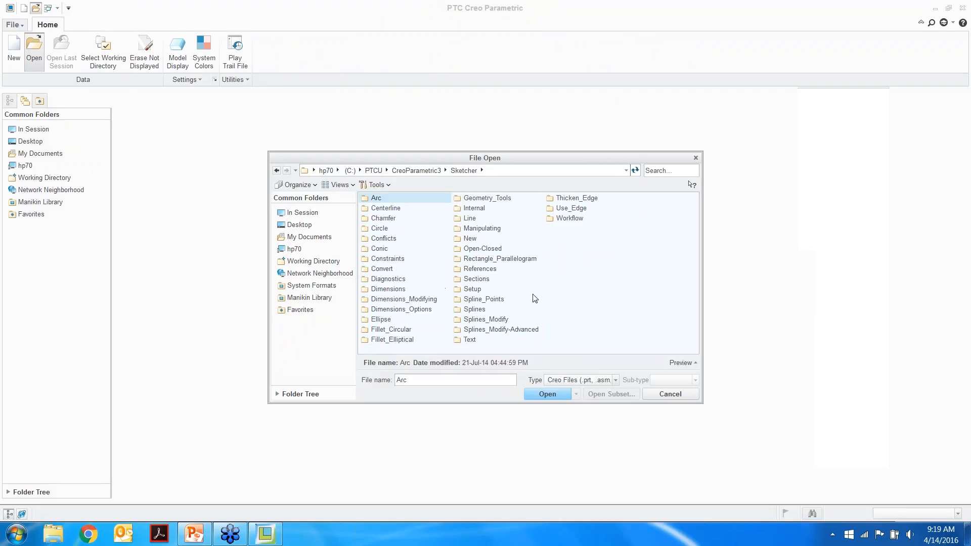
pyautogui.doubleClick(393, 289)
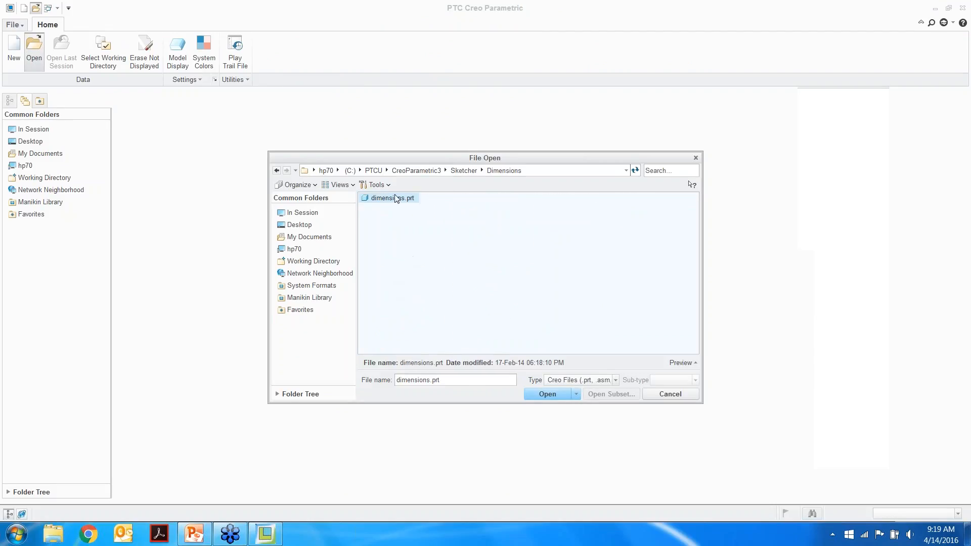
pyautogui.doubleClick(396, 199)
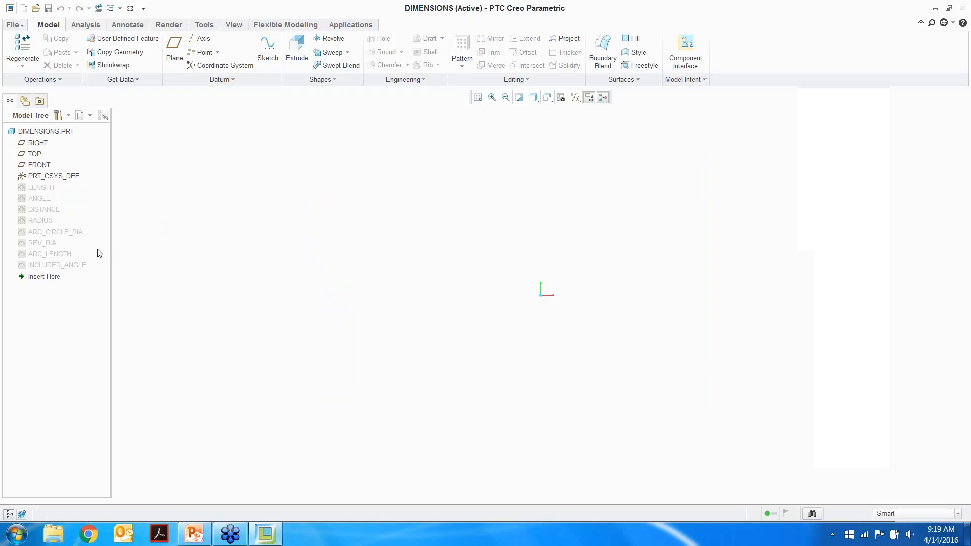
# - Open the definition of the REV_DIA sketch for editing
pyautogui.click(48, 246)
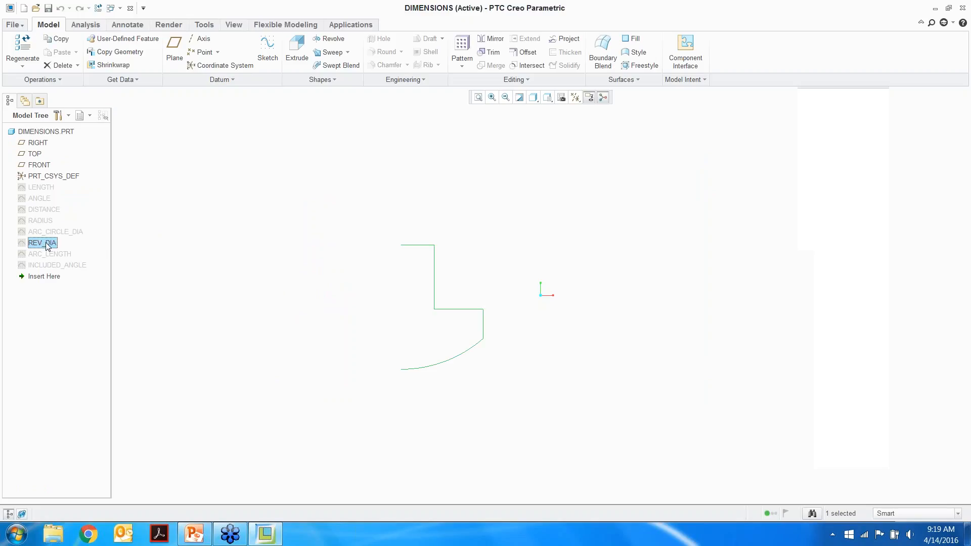
pyautogui.rightClick(47, 246)
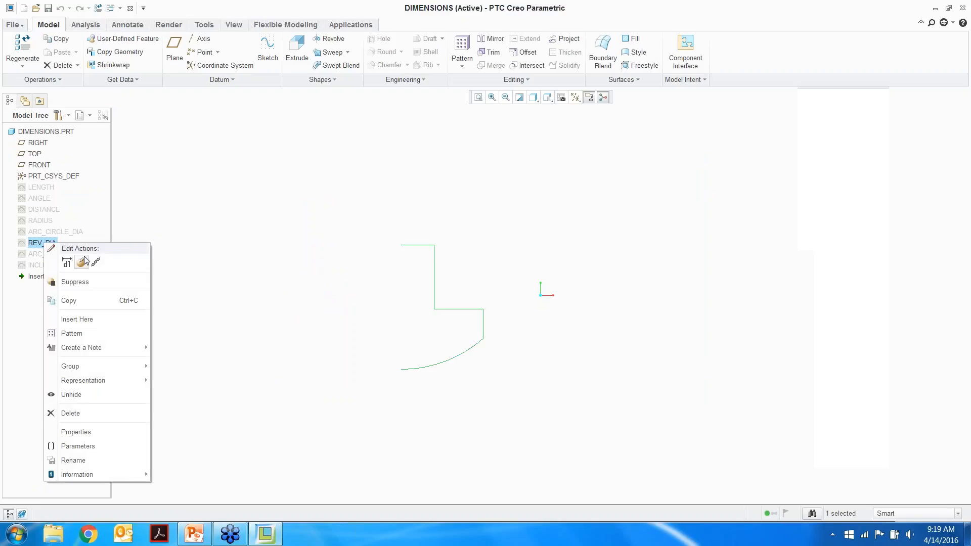
pyautogui.click(83, 261)
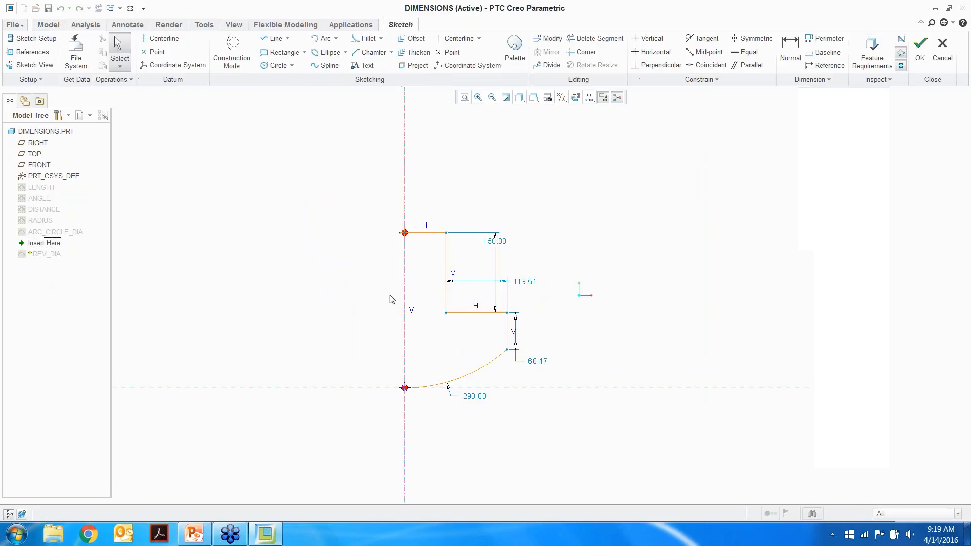
pyautogui.scroll(1, 472, 283)
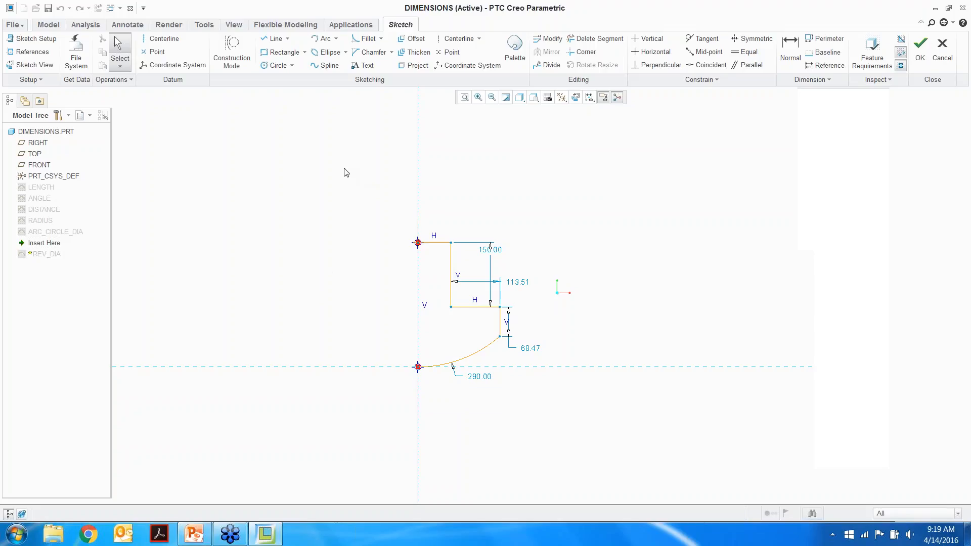
# - Add a diameter dimension from the profile's outermost vertical edge about the vertical centerline and set it to 380
pyautogui.rightClick(609, 163)
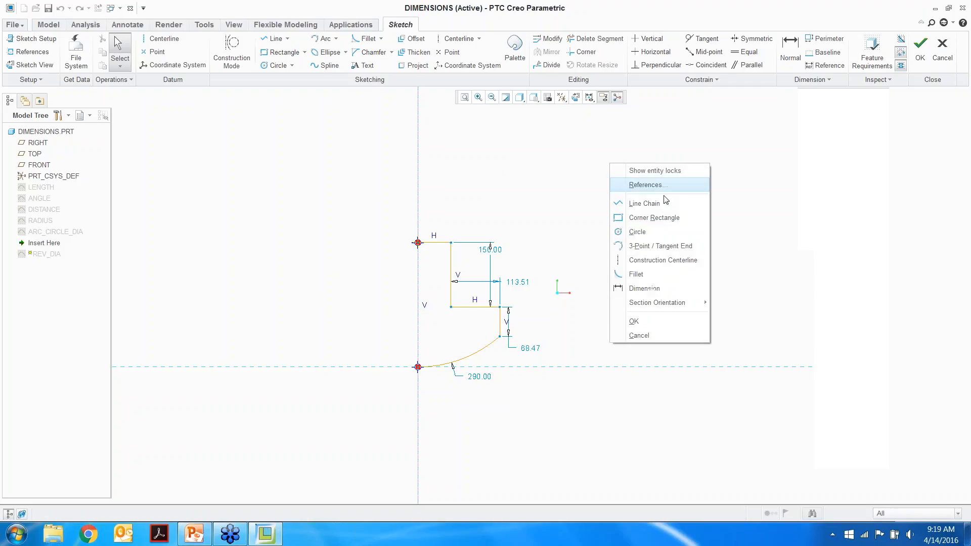
pyautogui.click(647, 289)
pyautogui.scroll(-1, 492, 370)
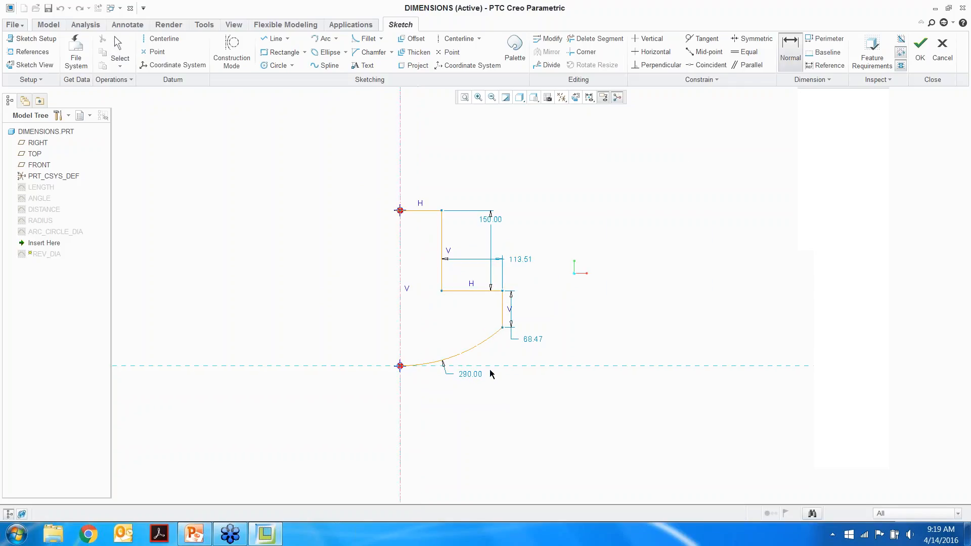
pyautogui.click(504, 314)
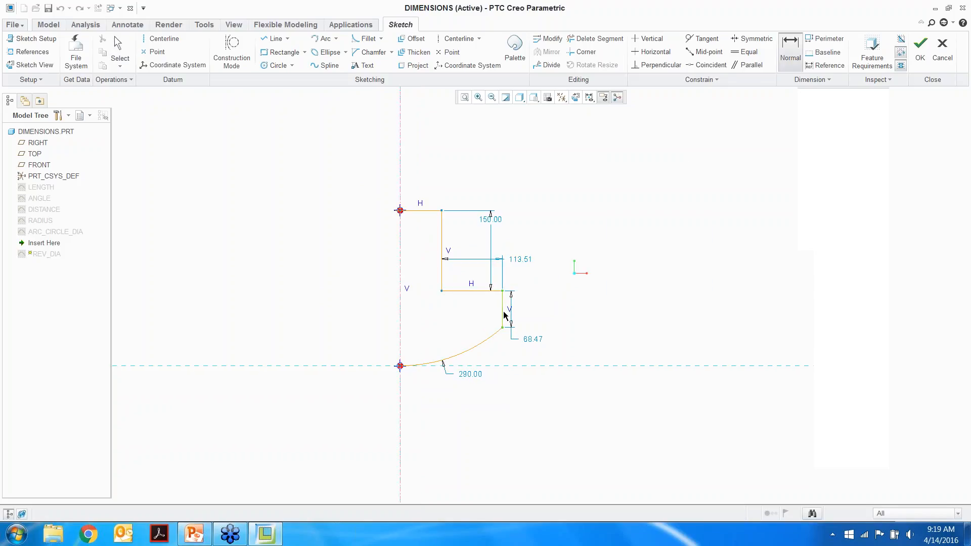
pyautogui.click(400, 312)
pyautogui.middleClick(423, 405)
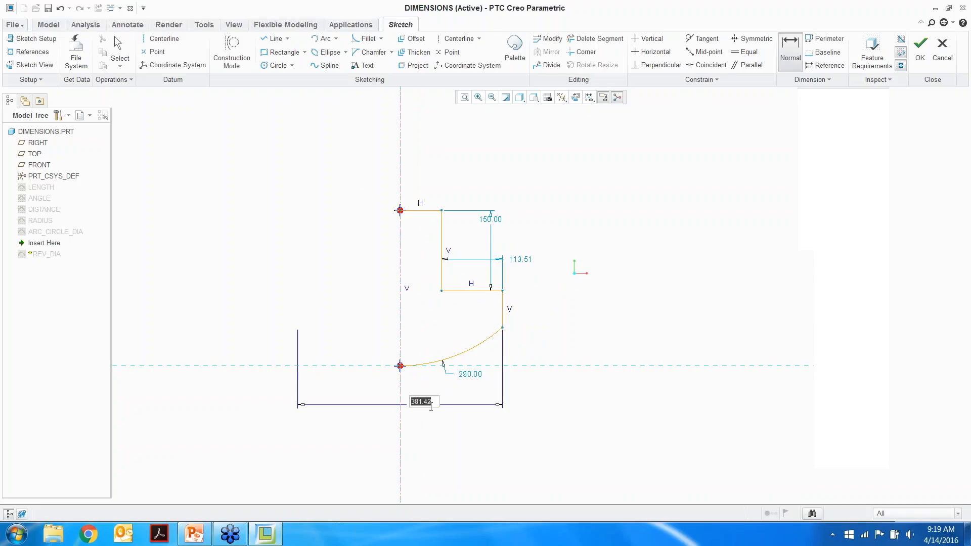
pyautogui.write('380')
pyautogui.press('Return')
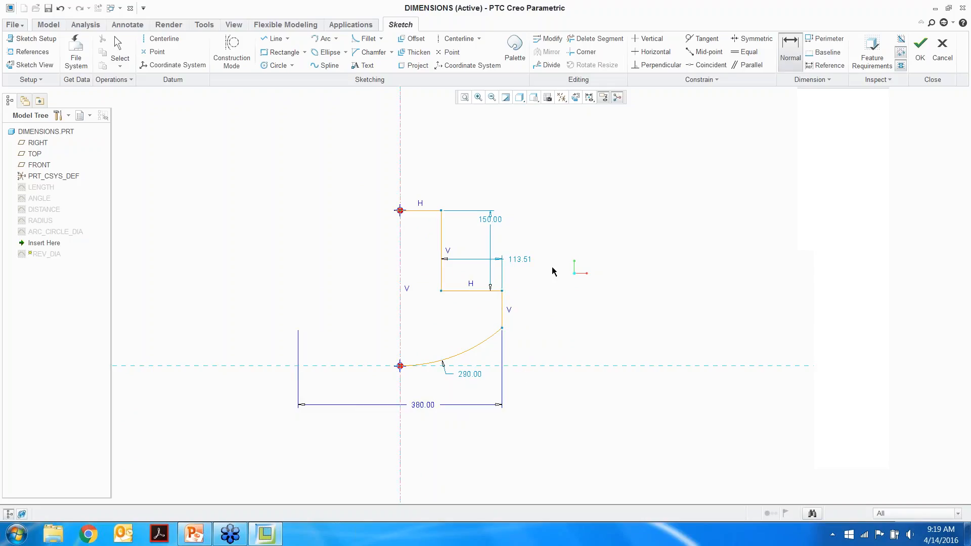
# - Add a diameter dimension for the upper, inner vertical edge about the centerline, set it to 150, and finish the REV_DIA sketch
pyautogui.click(441, 241)
pyautogui.click(400, 246)
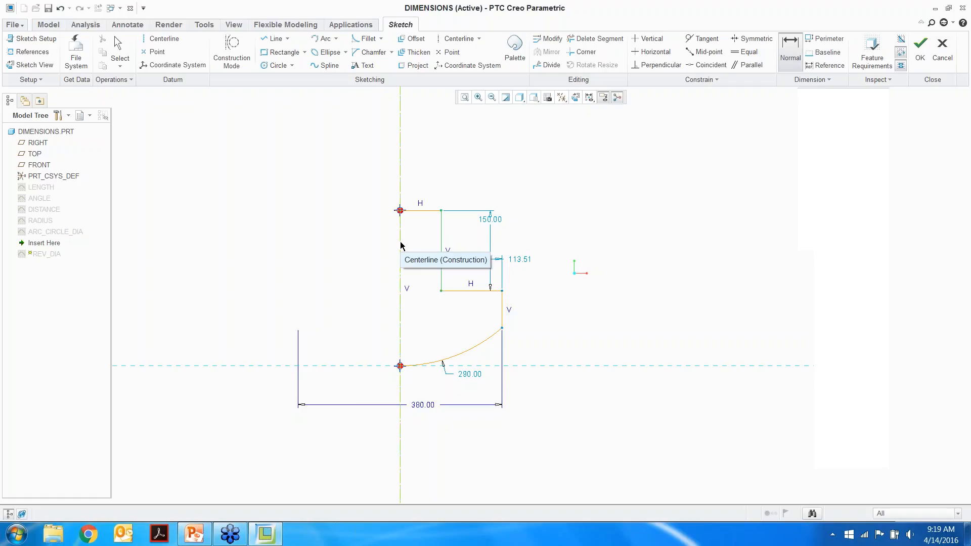
pyautogui.click(442, 246)
pyautogui.middleClick(424, 169)
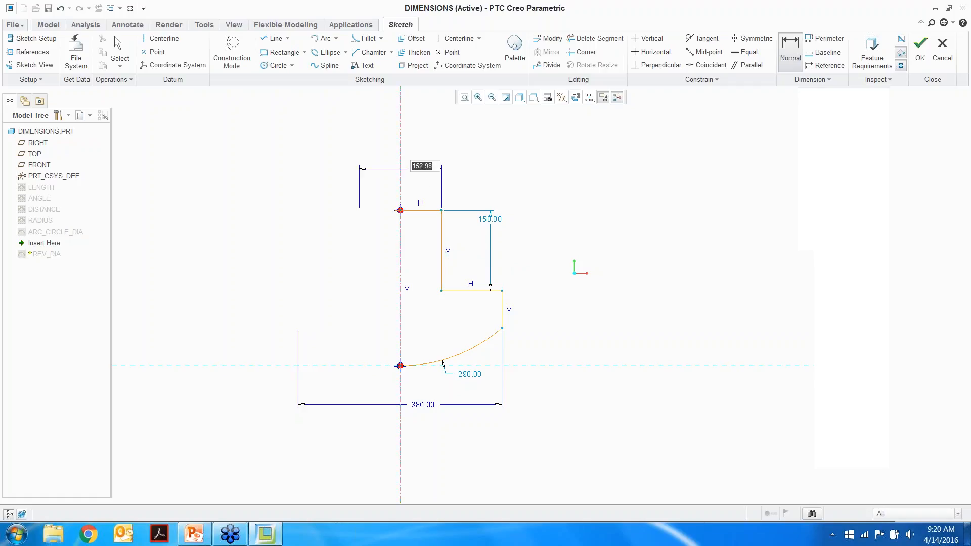
pyautogui.write('150')
pyautogui.press('Return')
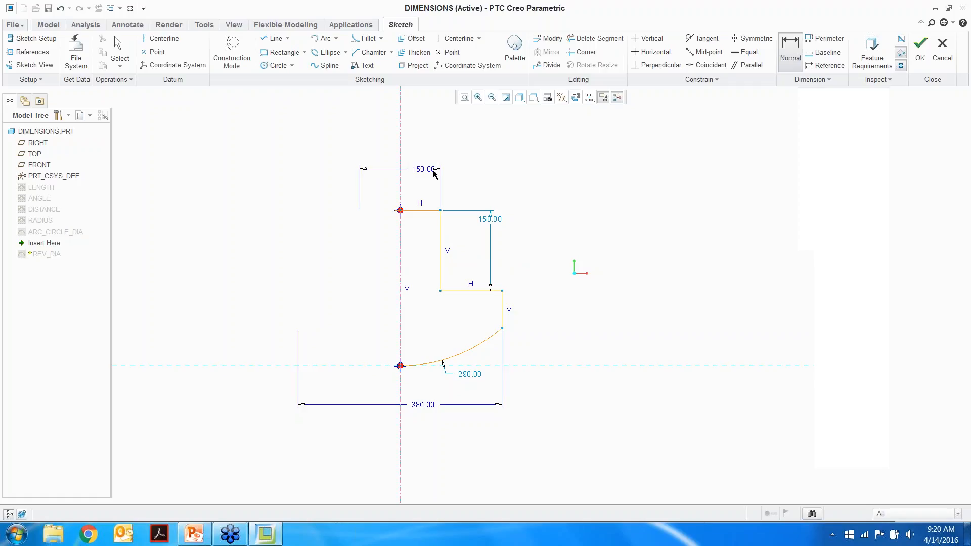
pyautogui.middleClick(535, 197)
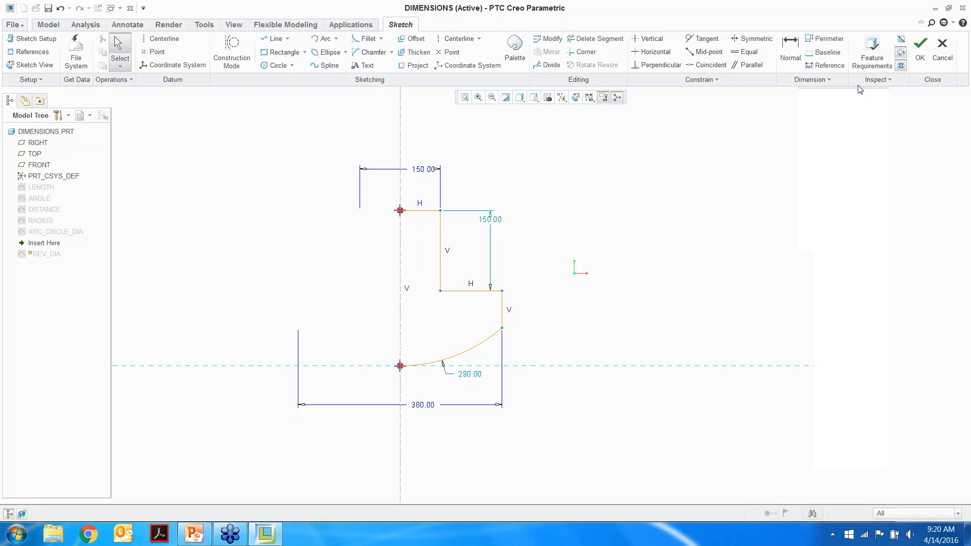
pyautogui.click(917, 56)
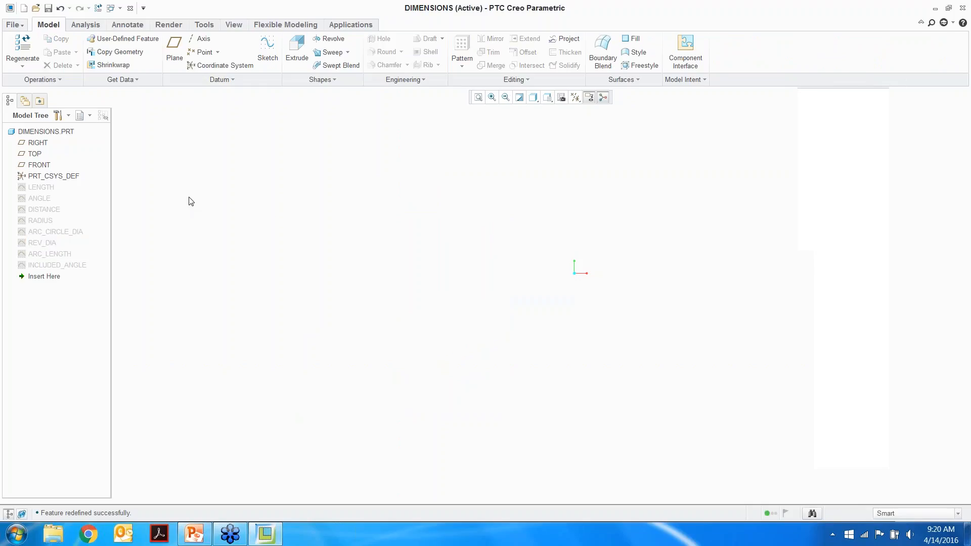
# - Open the definition of the ANGLE sketch for editing
pyautogui.click(45, 200)
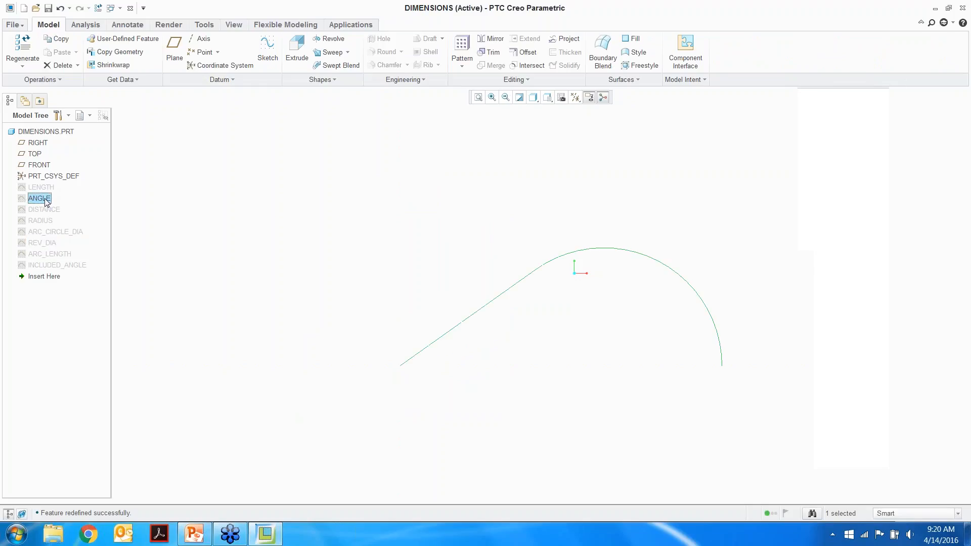
pyautogui.rightClick(46, 202)
pyautogui.click(80, 218)
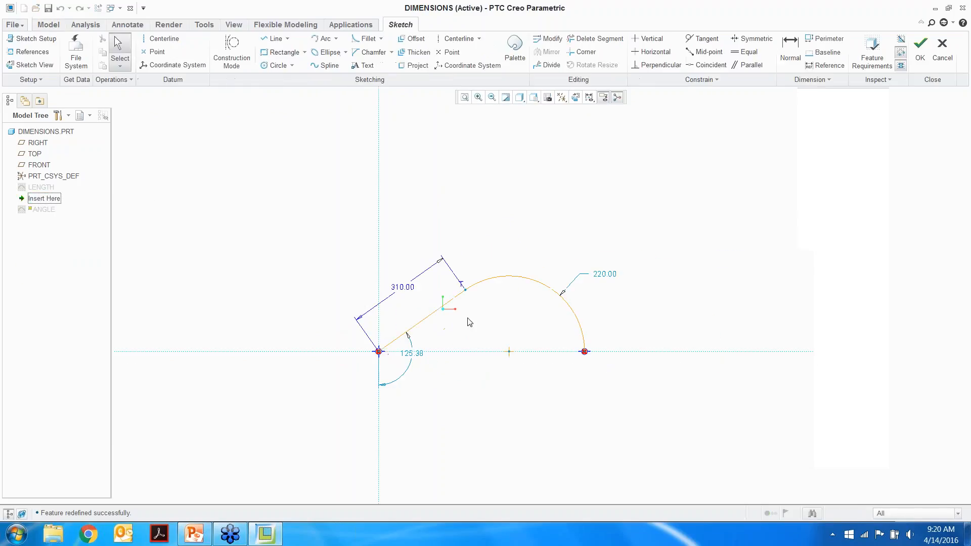
pyautogui.scroll(2, 470, 322)
# - Dimension the included angle of the arc between its two endpoints, set it to 120, and finish the ANGLE sketch
pyautogui.rightClick(474, 182)
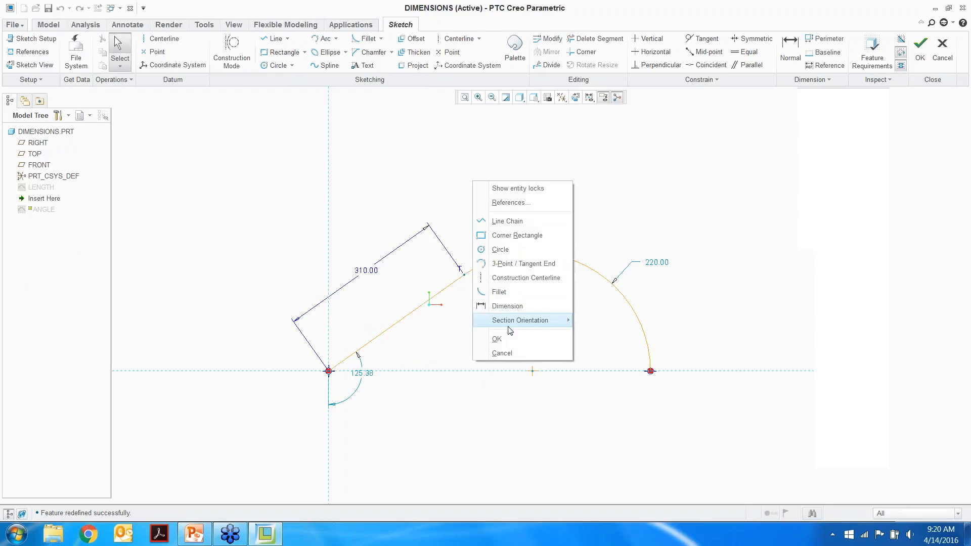
pyautogui.click(507, 306)
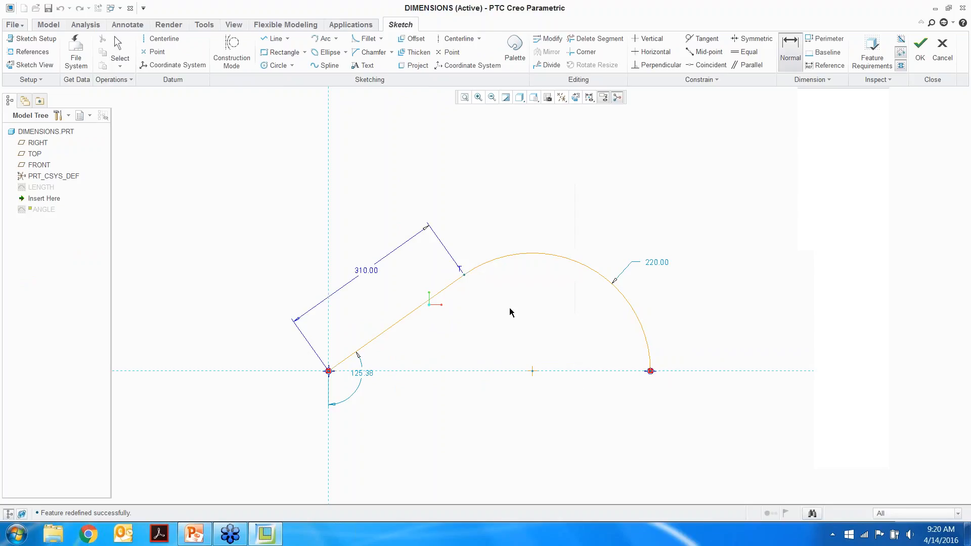
pyautogui.click(464, 276)
pyautogui.click(651, 371)
pyautogui.middleClick(618, 240)
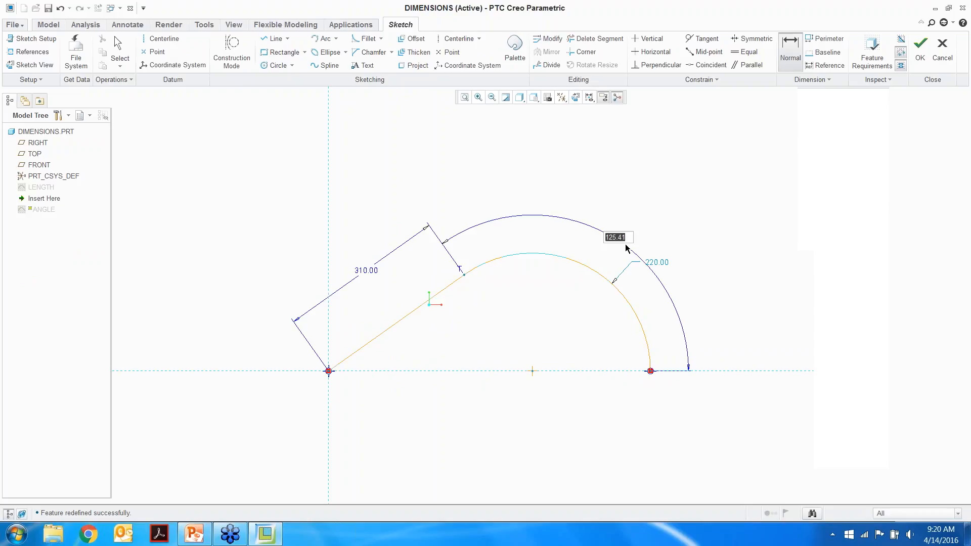
pyautogui.write('120')
pyautogui.press('Return')
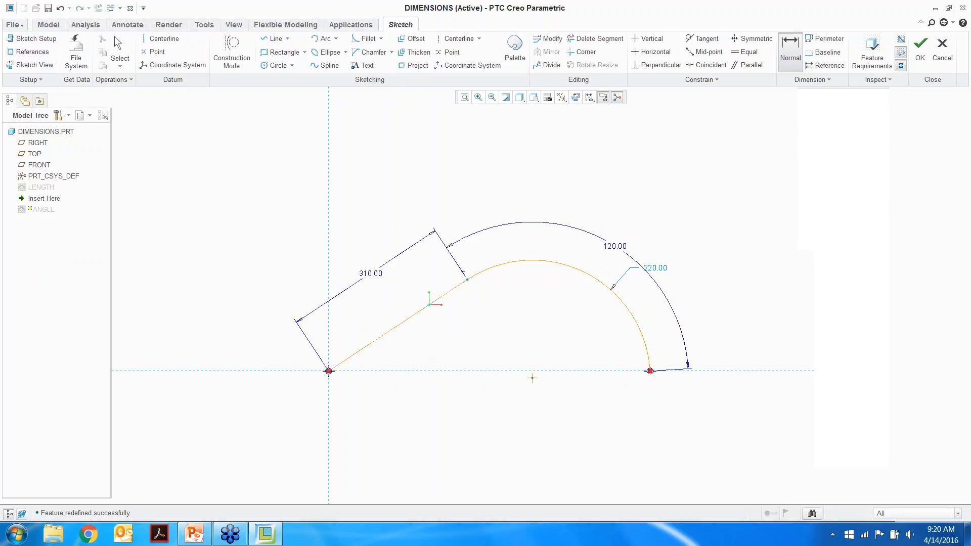
pyautogui.middleClick(619, 218)
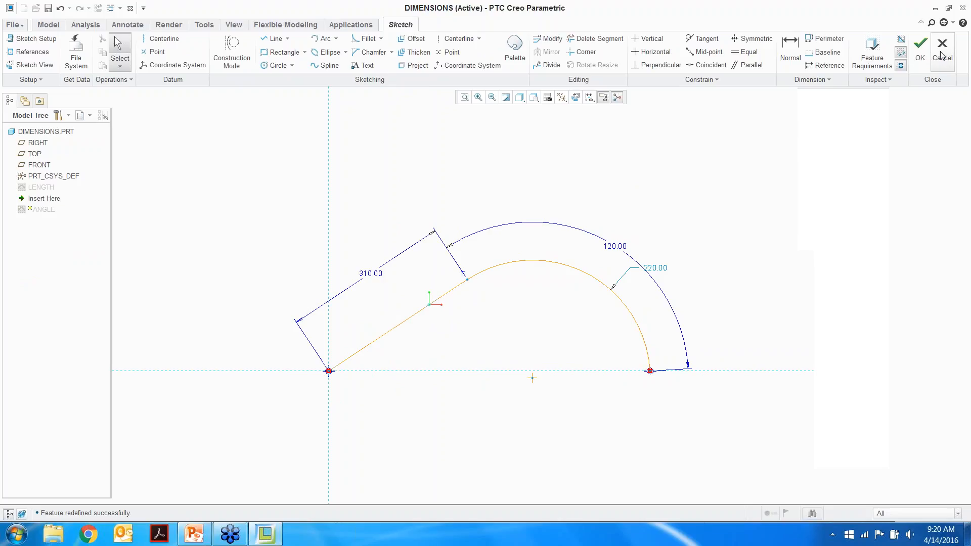
pyautogui.click(925, 56)
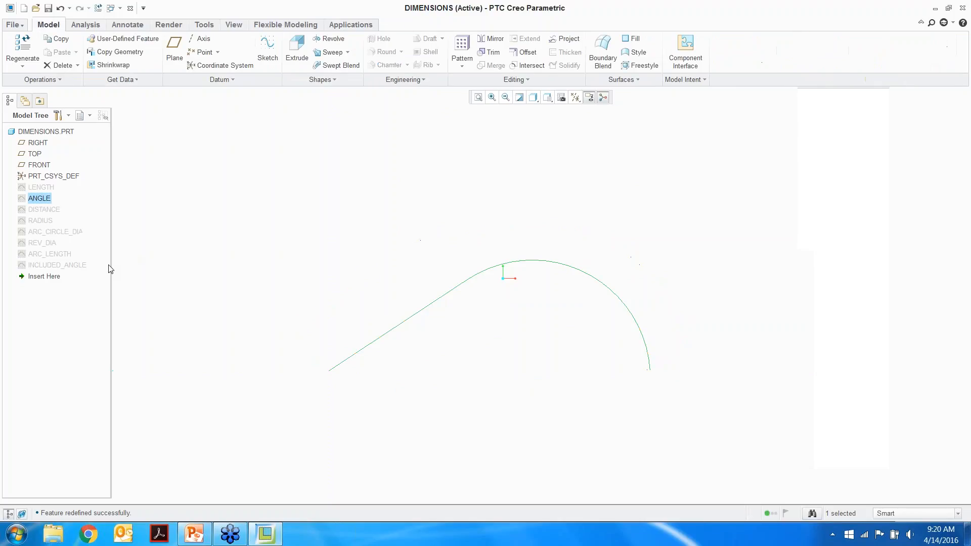
# - Edit the definition of the ARC_LENGTH sketch and add an arc length dimension of 380 between the arc's endpoints
pyautogui.rightClick(63, 255)
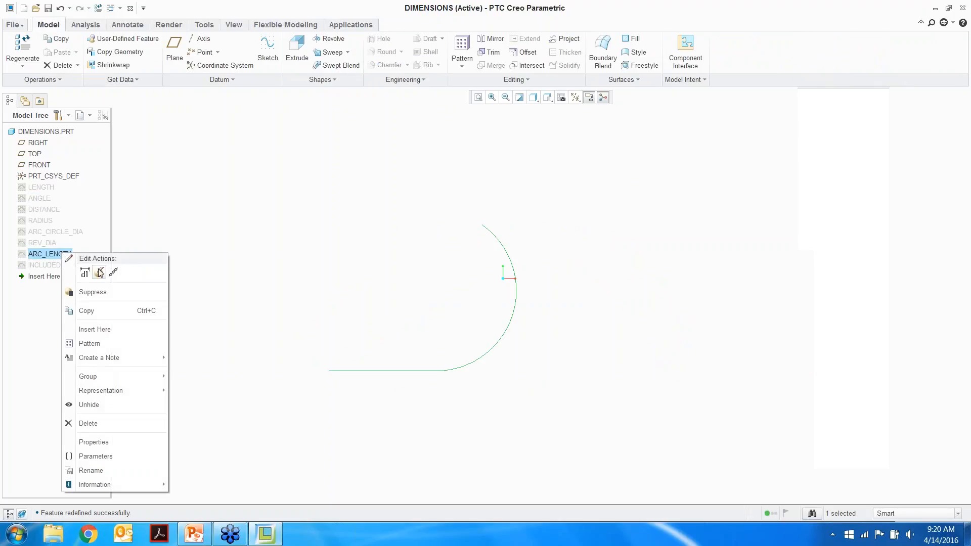
pyautogui.click(99, 274)
pyautogui.rightClick(640, 227)
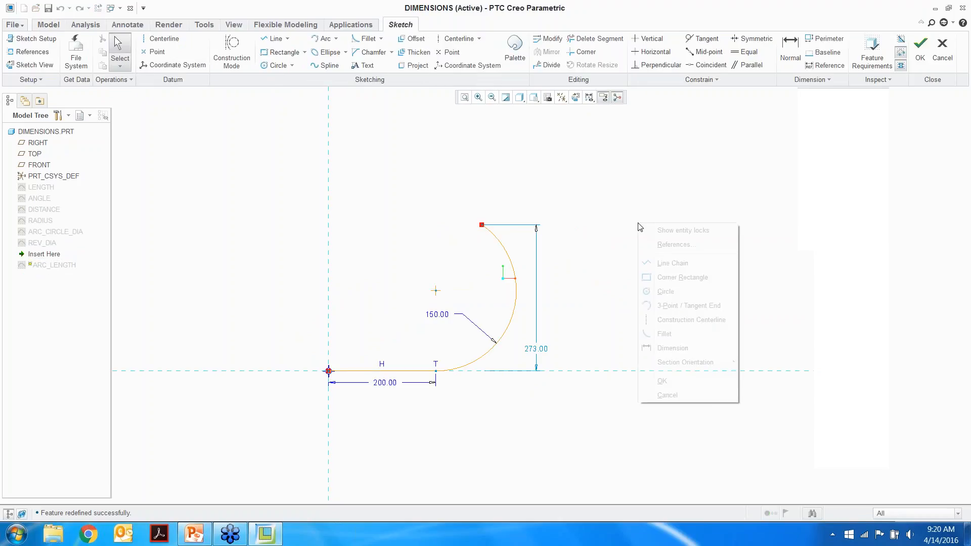
pyautogui.click(677, 349)
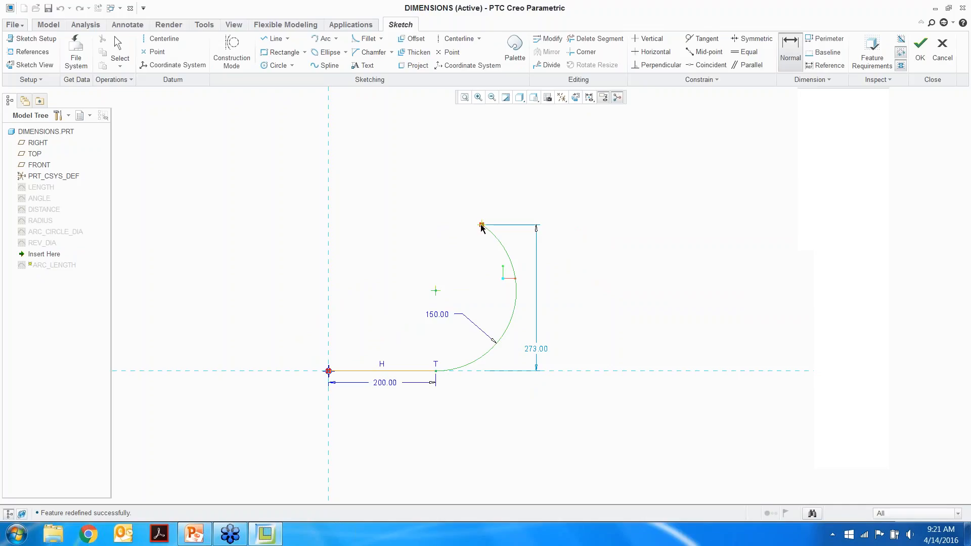
pyautogui.click(482, 225)
pyautogui.click(436, 372)
pyautogui.middleClick(567, 324)
pyautogui.write('380')
pyautogui.press('Return')
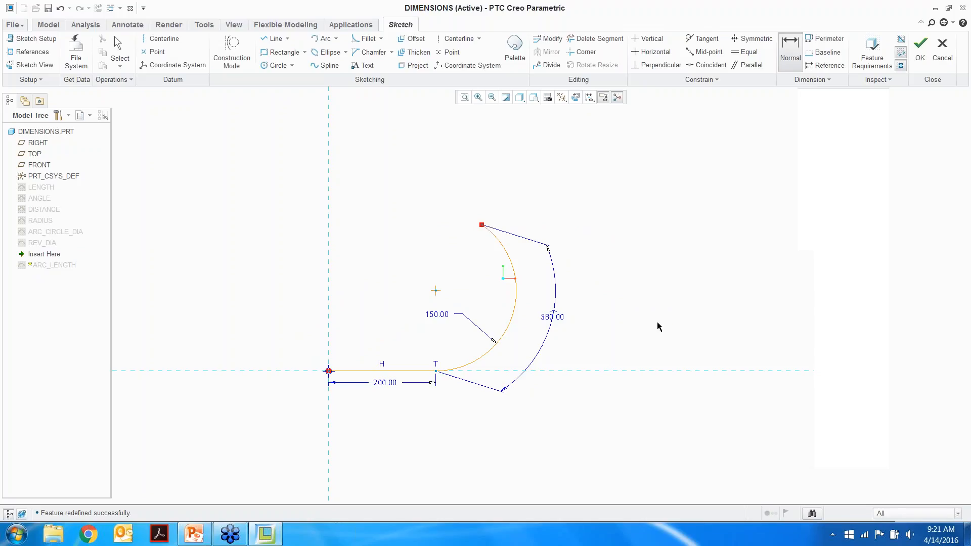
pyautogui.middleClick(657, 327)
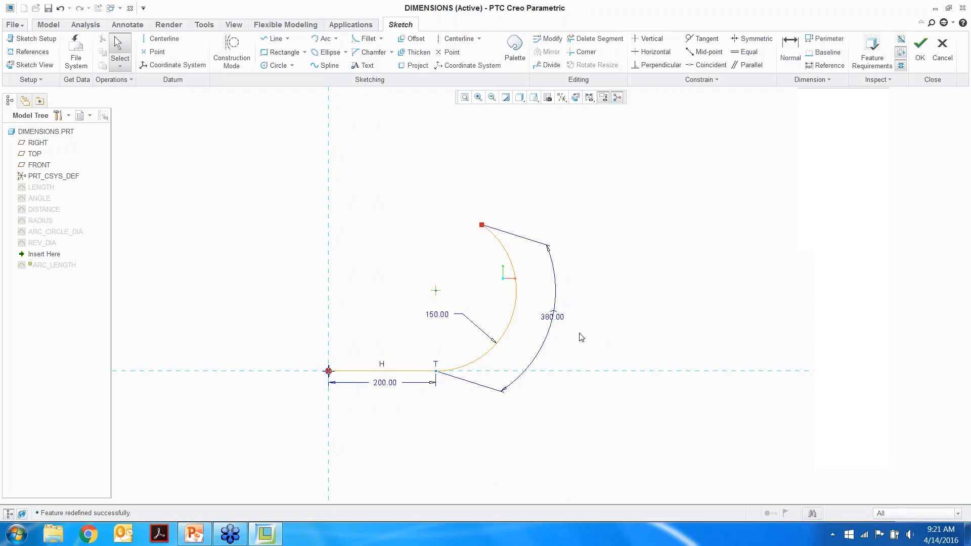
# - Convert the arc length dimension to an angle and convert it back to a length
pyautogui.click(558, 320)
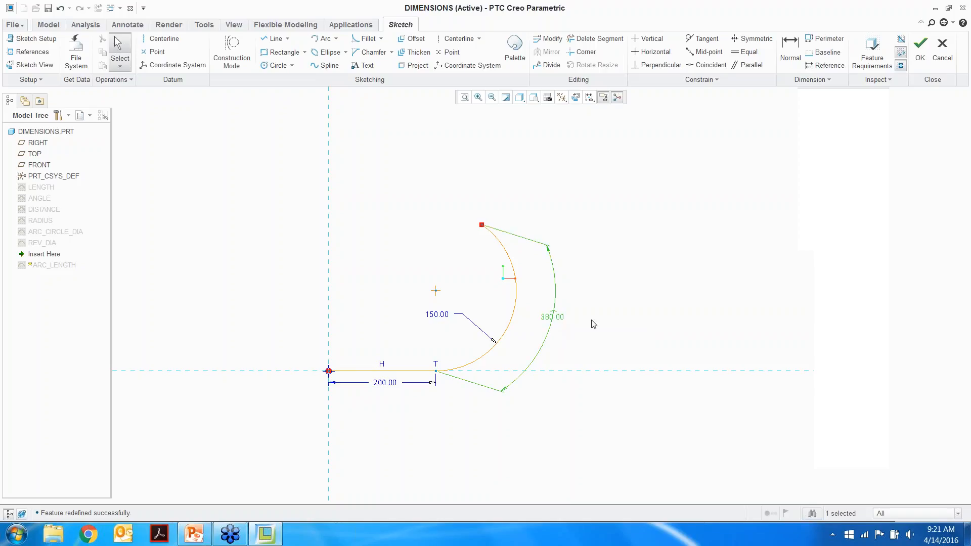
pyautogui.rightClick(603, 319)
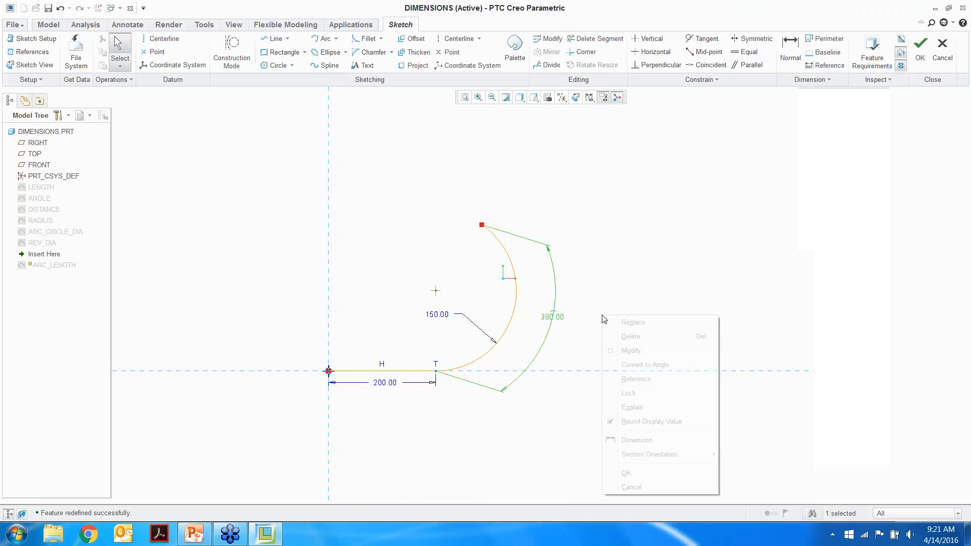
pyautogui.click(655, 364)
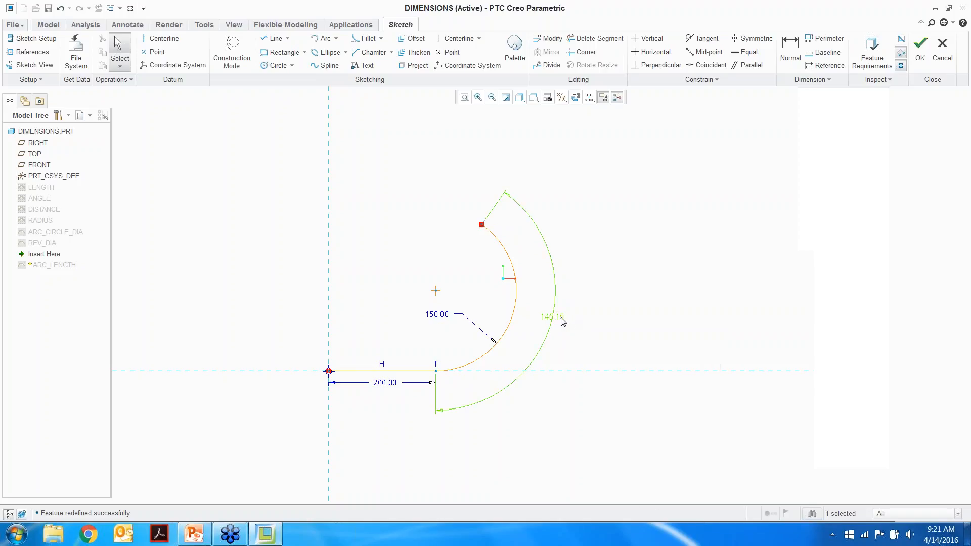
pyautogui.rightClick(601, 320)
pyautogui.click(646, 368)
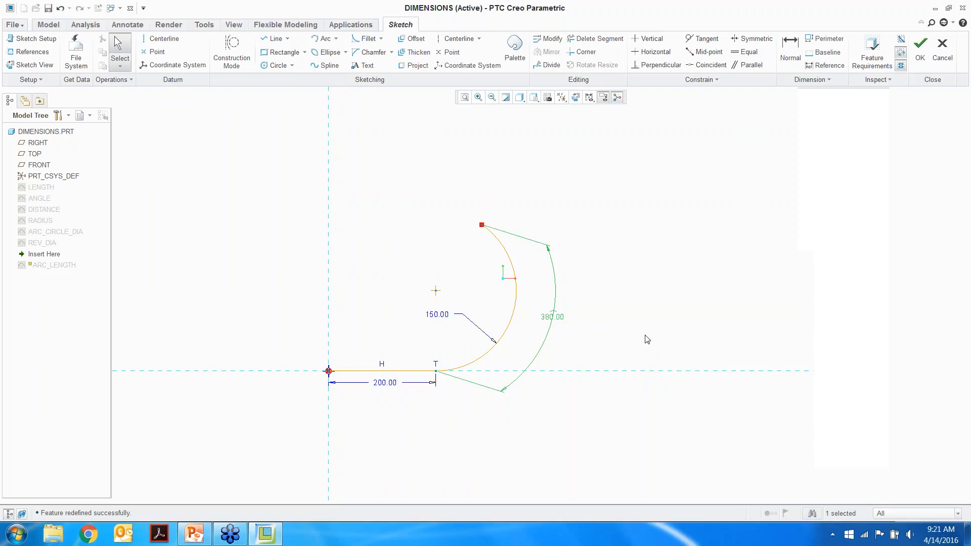
pyautogui.click(646, 334)
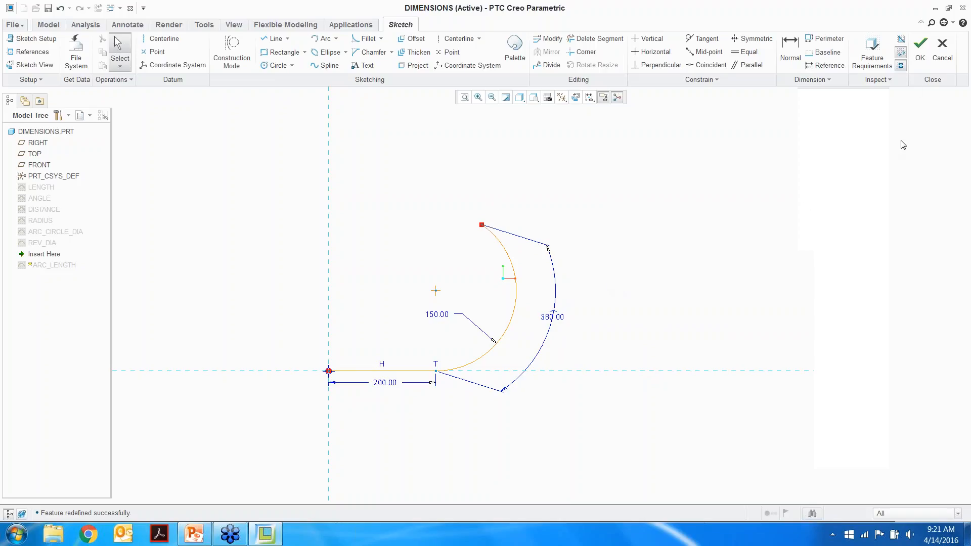
# - Finish the ARC_LENGTH sketch and open the definition of the RADIUS sketch for editing
pyautogui.click(920, 48)
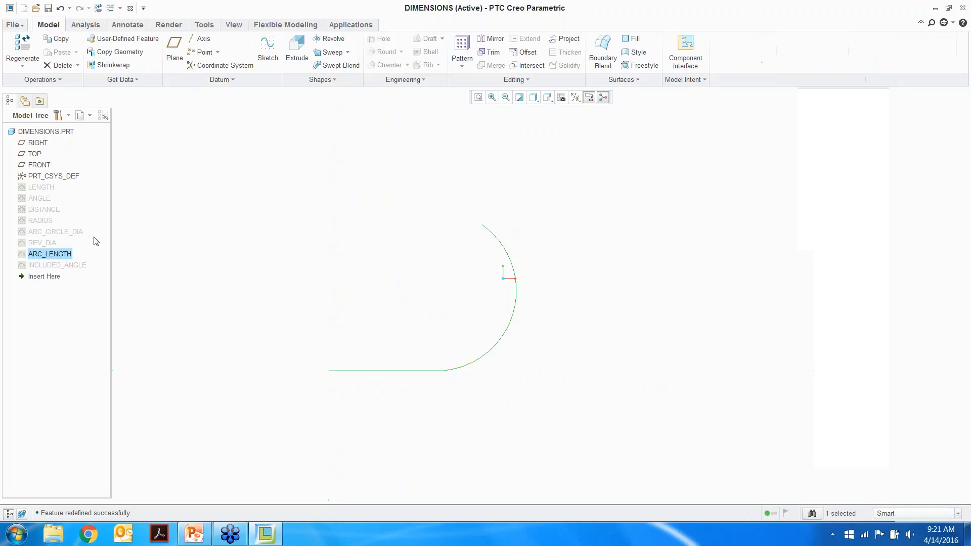
pyautogui.click(44, 222)
pyautogui.rightClick(44, 222)
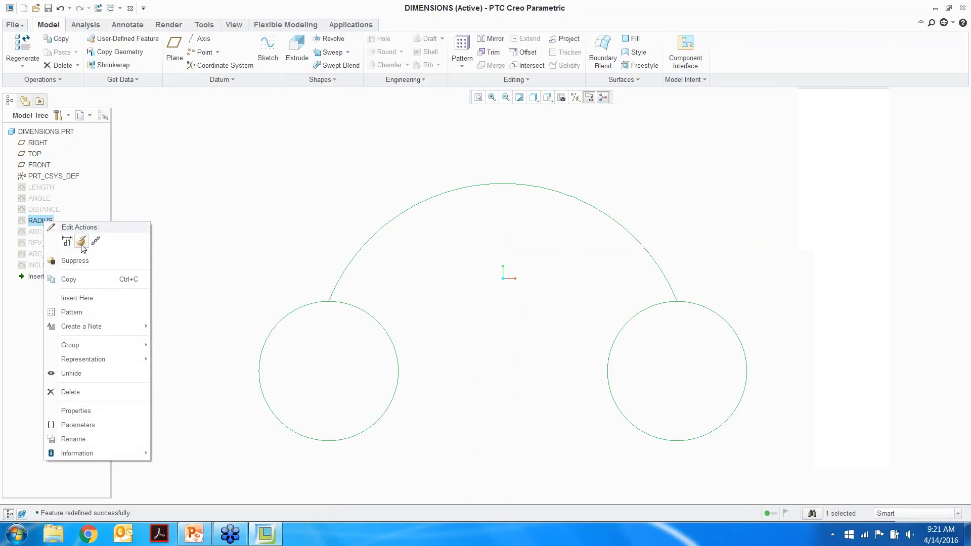
pyautogui.click(81, 243)
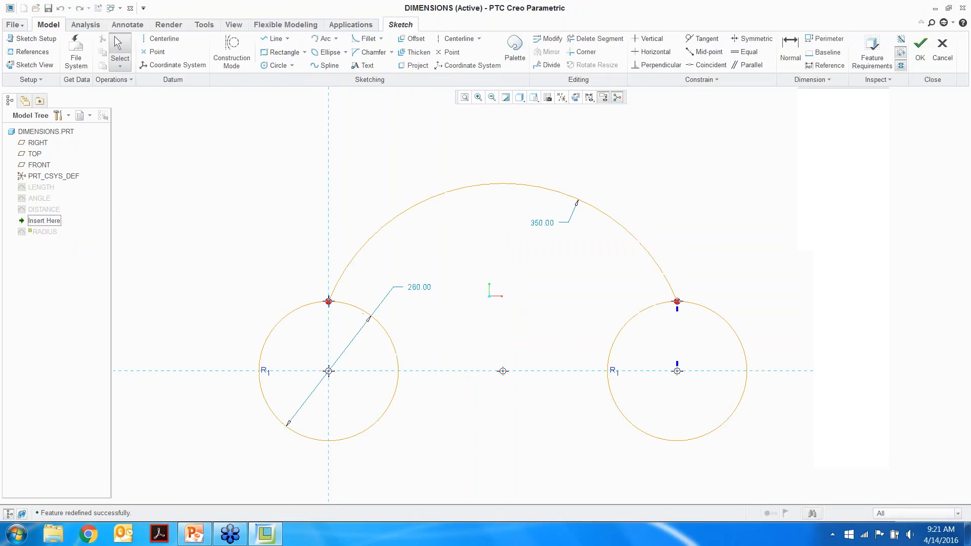
# - Convert the diameter dimension on the circle at the vertical reference to a radius dimension
pyautogui.click(421, 293)
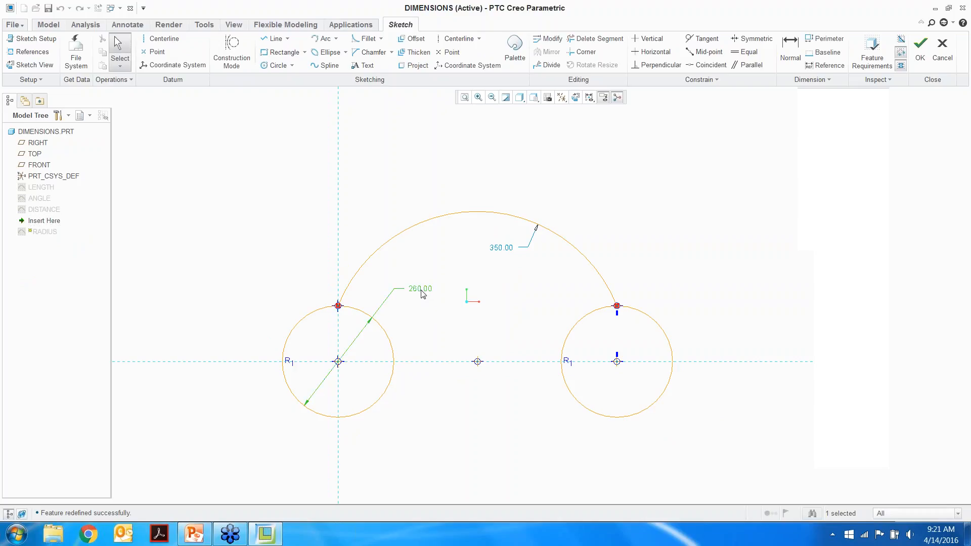
pyautogui.rightClick(422, 291)
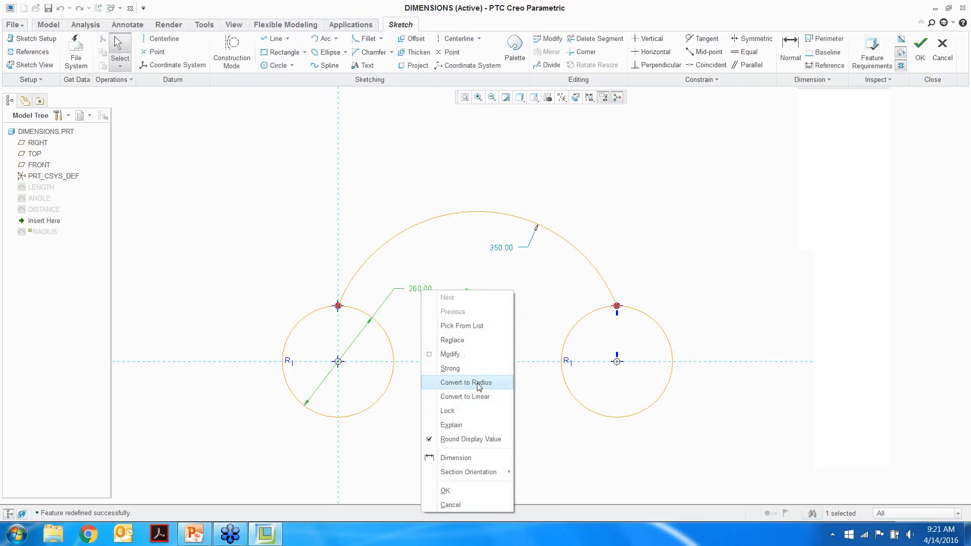
pyautogui.click(478, 384)
pyautogui.click(444, 323)
pyautogui.click(432, 325)
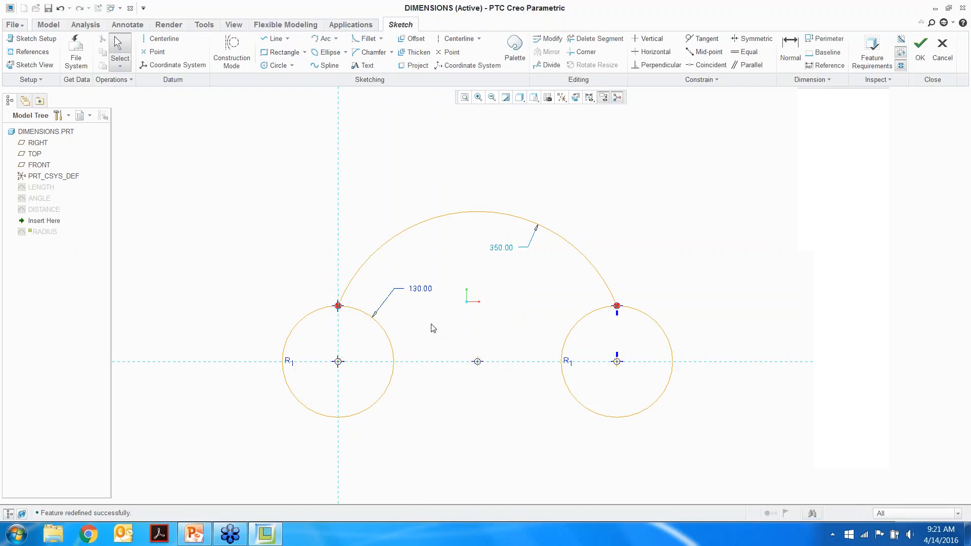
# - Convert the circle's radius dimension back to a diameter and finish the RADIUS sketch
pyautogui.click(427, 291)
pyautogui.rightClick(427, 293)
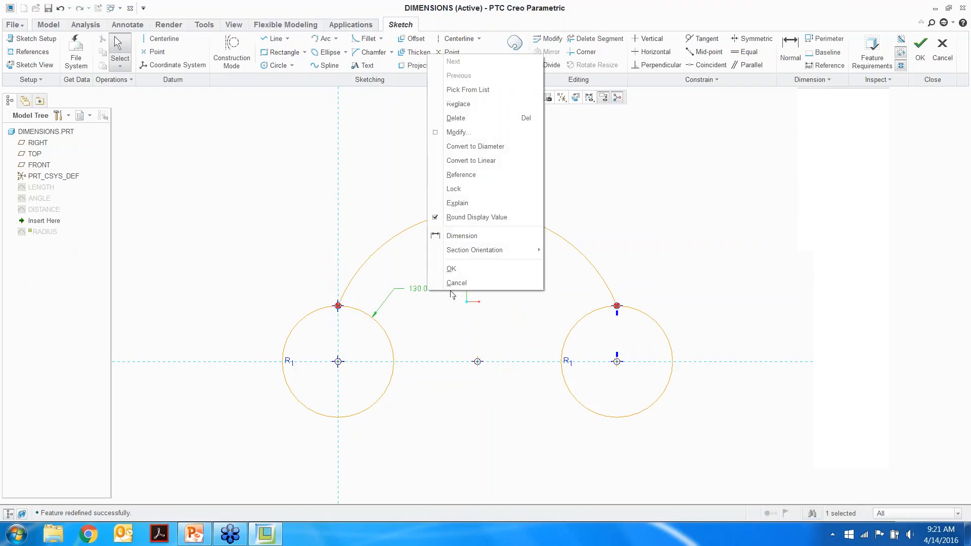
pyautogui.click(496, 158)
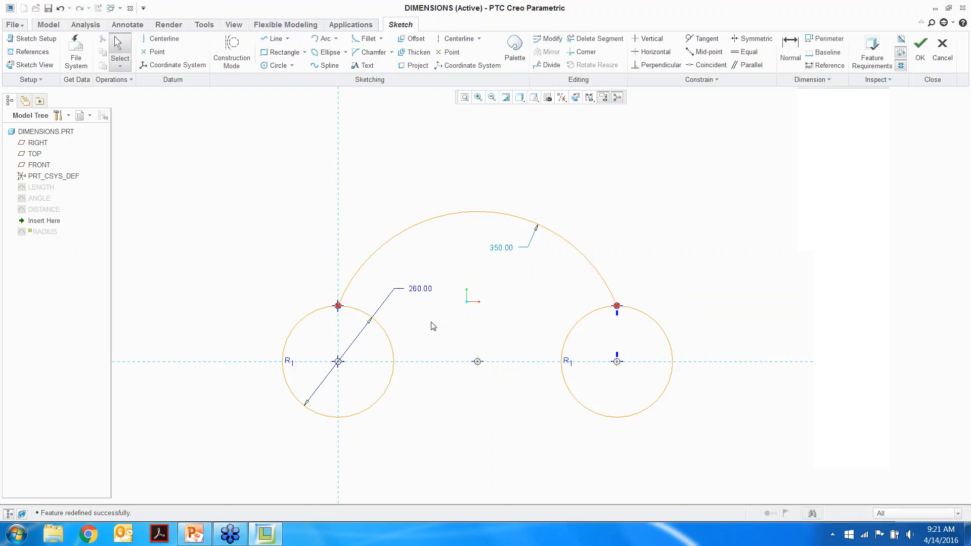
pyautogui.click(920, 50)
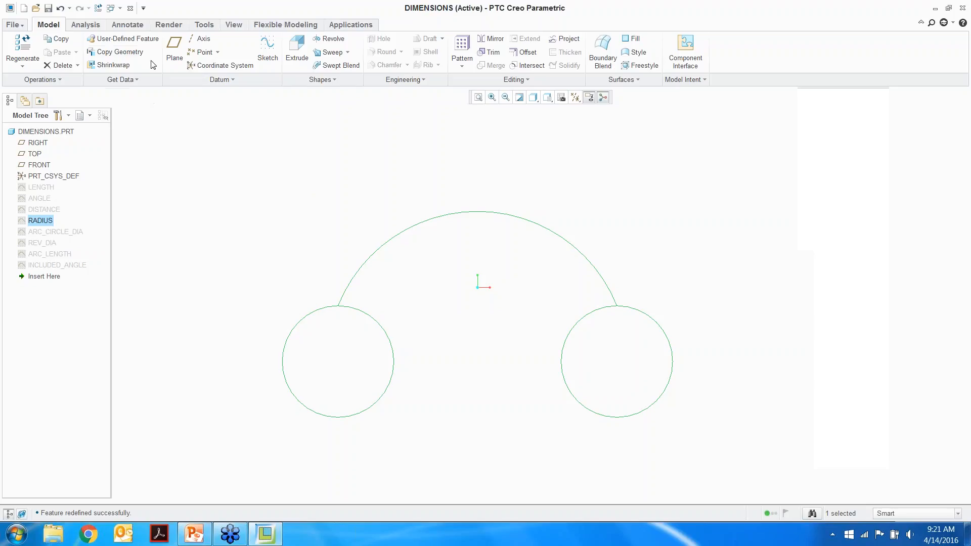
# - Close the dimensions part and open sketch_lines.prt from the Line folder under Sketcher
pyautogui.click(130, 8)
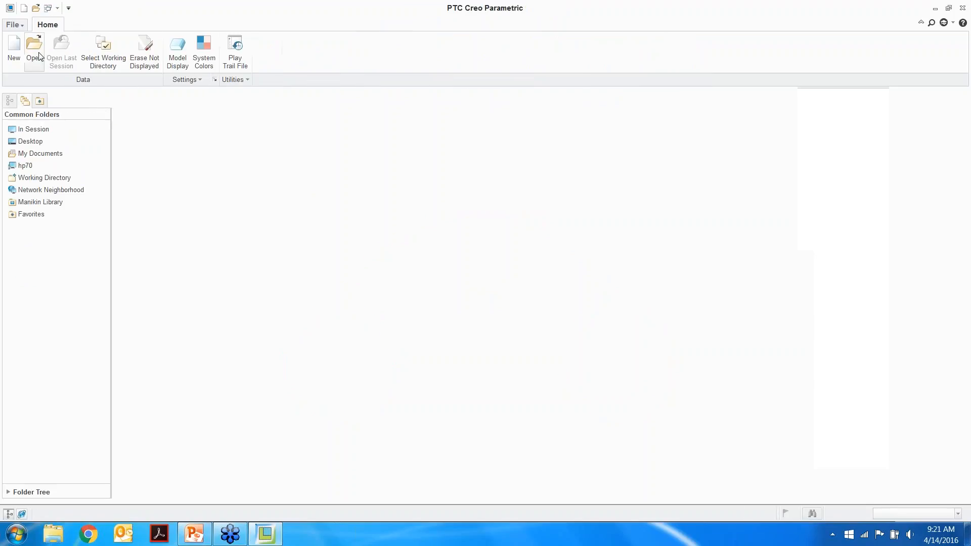
pyautogui.click(34, 55)
pyautogui.click(463, 172)
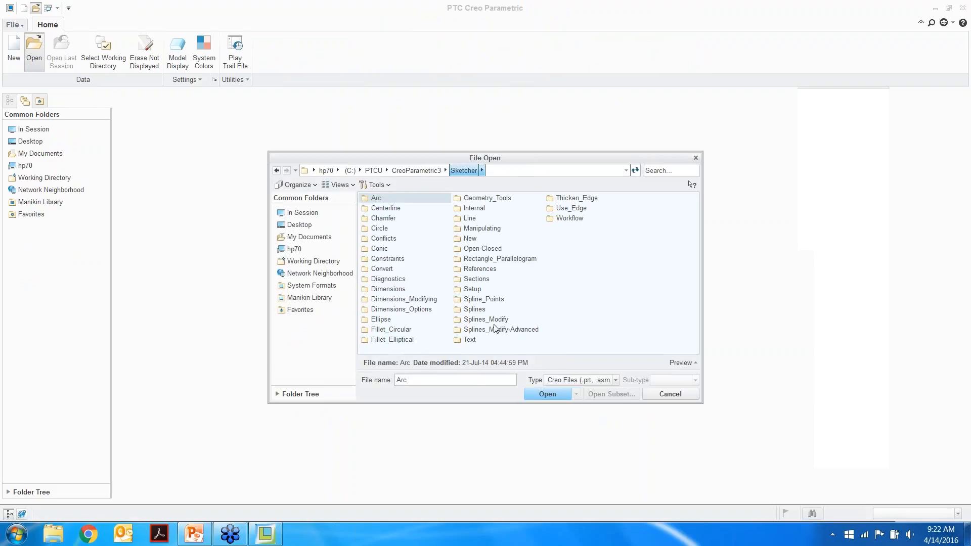
pyautogui.doubleClick(470, 218)
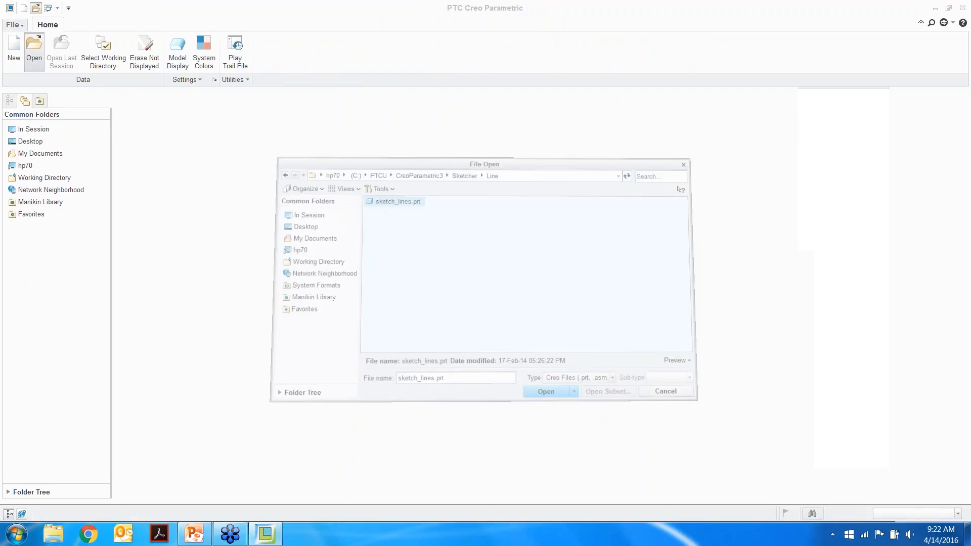
# - Open the definition of the LINE sketch for editing
pyautogui.click(36, 191)
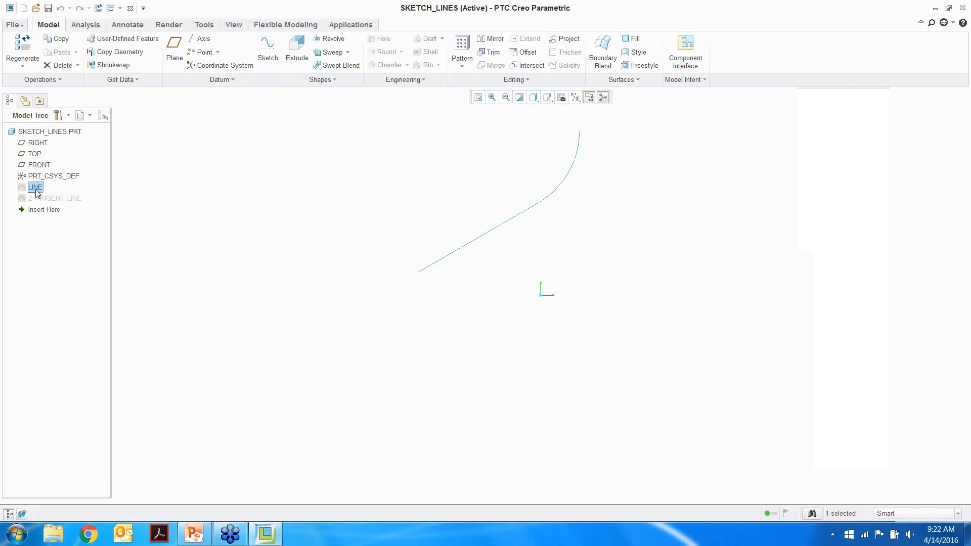
pyautogui.rightClick(36, 188)
pyautogui.click(78, 210)
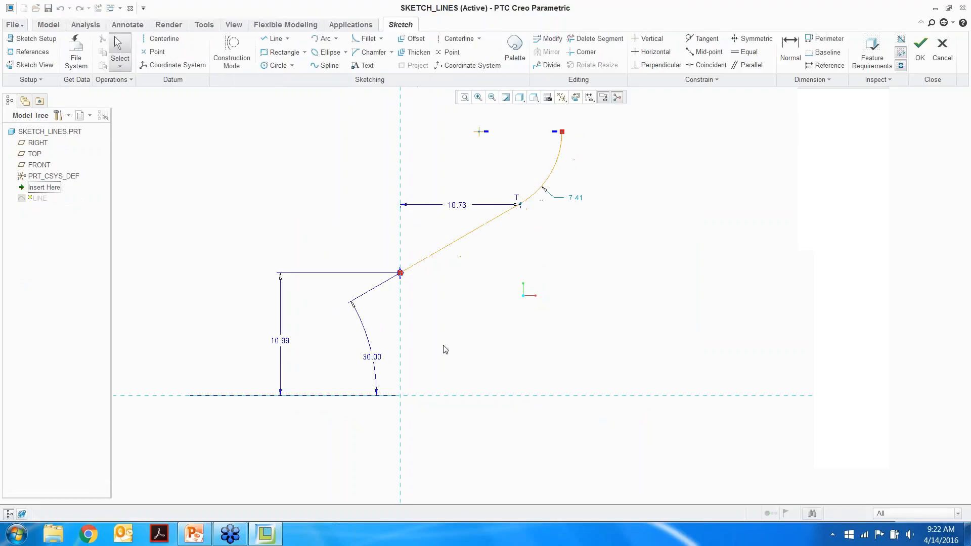
# - Start a line chain at the slanted line's lower endpoint with a vertical line down to the intersection of the two references
pyautogui.rightClick(298, 244)
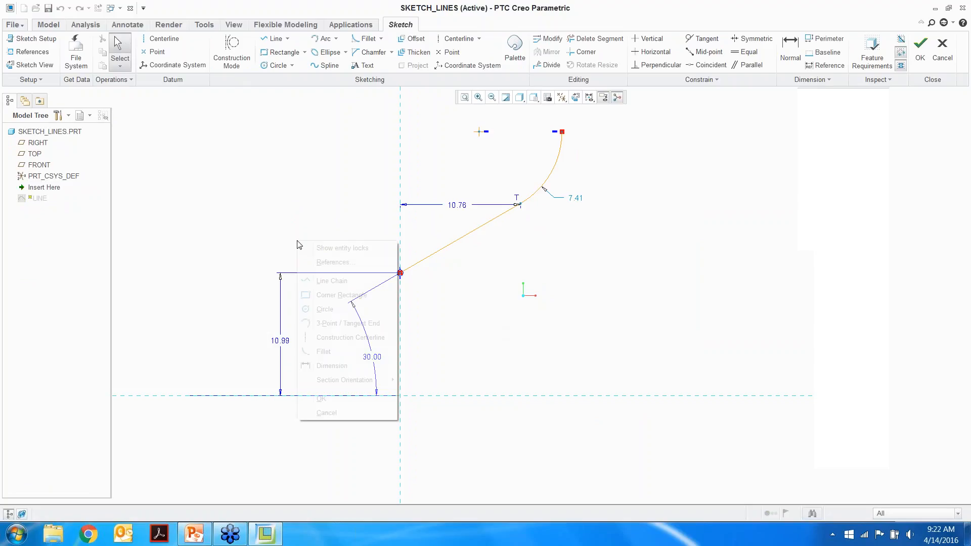
pyautogui.click(329, 281)
pyautogui.click(401, 274)
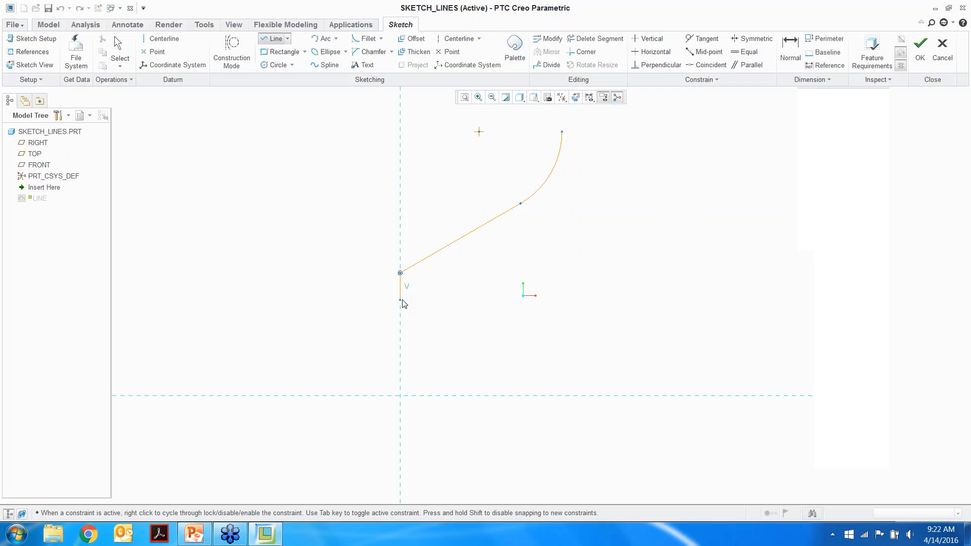
pyautogui.scroll(1, 389, 305)
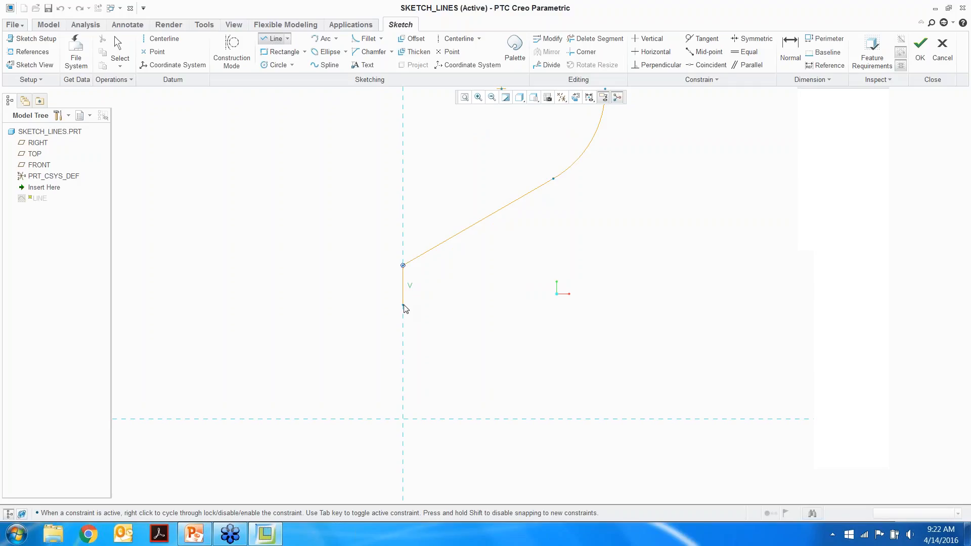
pyautogui.scroll(-2, 404, 306)
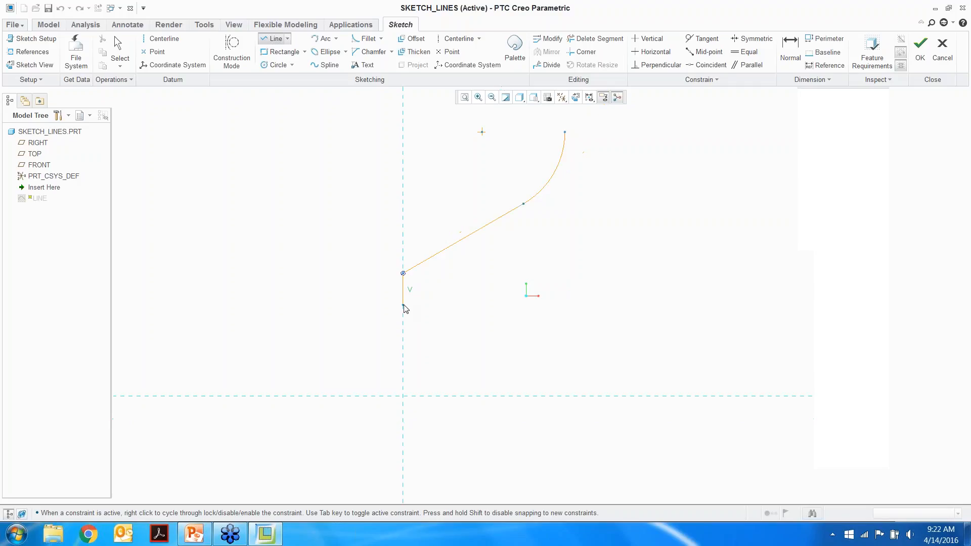
pyautogui.click(403, 377)
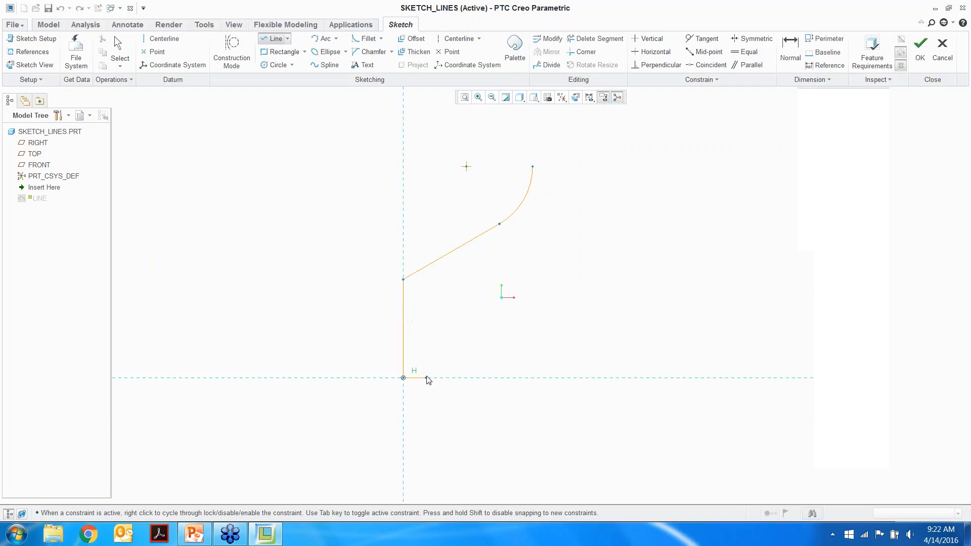
# - Continue the chain with a horizontal line about 17.2 long on the reference and a line parallel to the slanted one, rising about 5
pyautogui.rightClick(466, 384)
pyautogui.rightClick(466, 384)
pyautogui.click(557, 378)
pyautogui.rightClick(608, 350)
pyautogui.click(624, 313)
# - Close the profile with a vertical line about 34.3 long, a horizontal line above the arc's end and a vertical line down to it; finish the sketch
pyautogui.scroll(3, 625, 313)
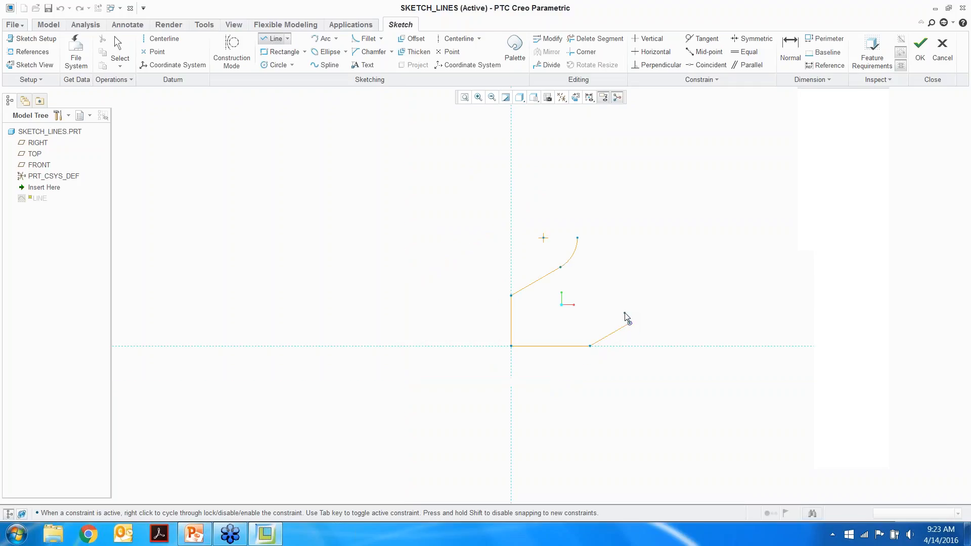
pyautogui.scroll(2, 626, 312)
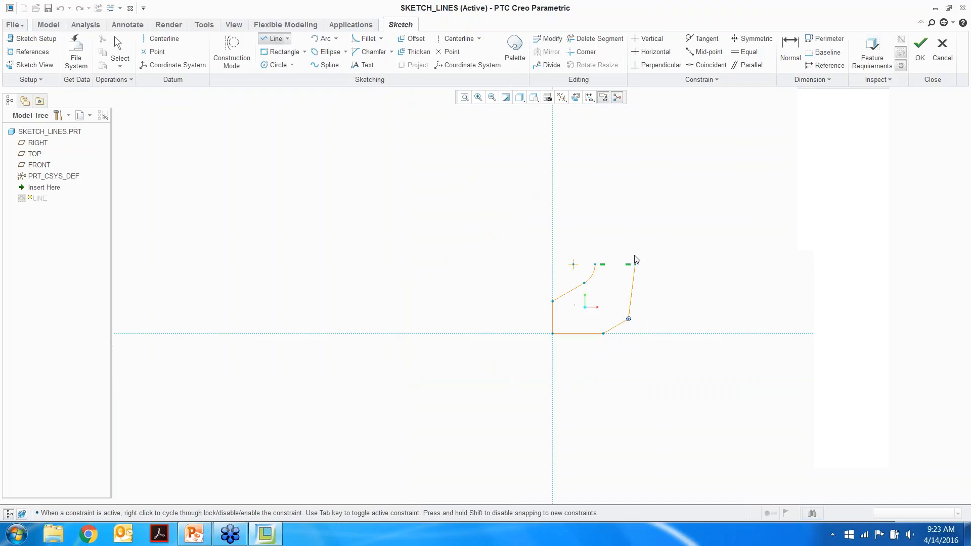
pyautogui.click(630, 220)
pyautogui.scroll(-4, 629, 219)
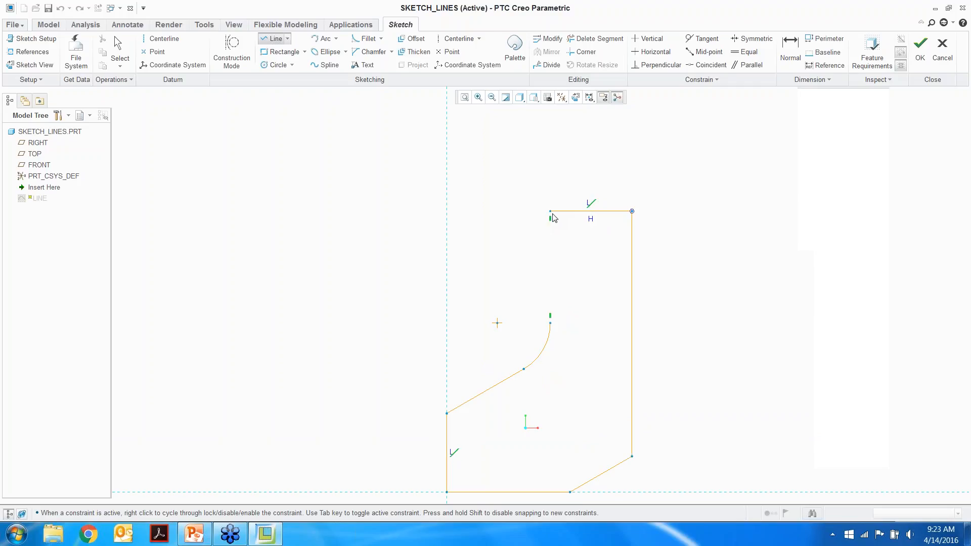
pyautogui.click(551, 212)
pyautogui.click(551, 323)
pyautogui.middleClick(506, 267)
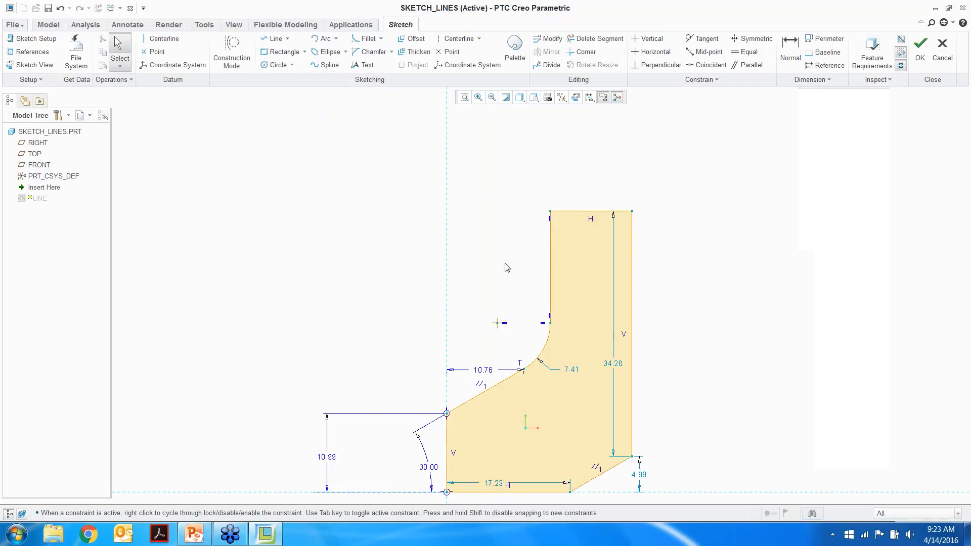
pyautogui.scroll(-3, 495, 281)
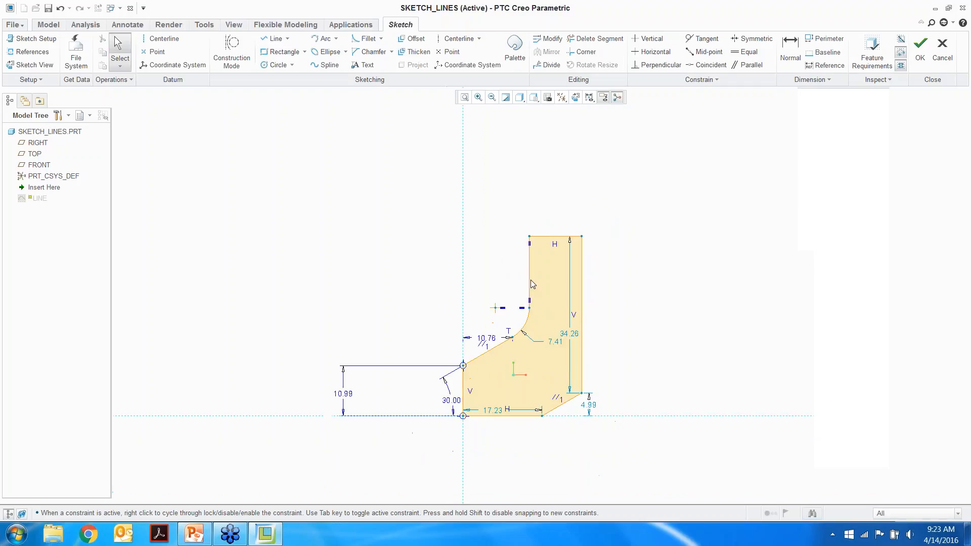
pyautogui.click(920, 48)
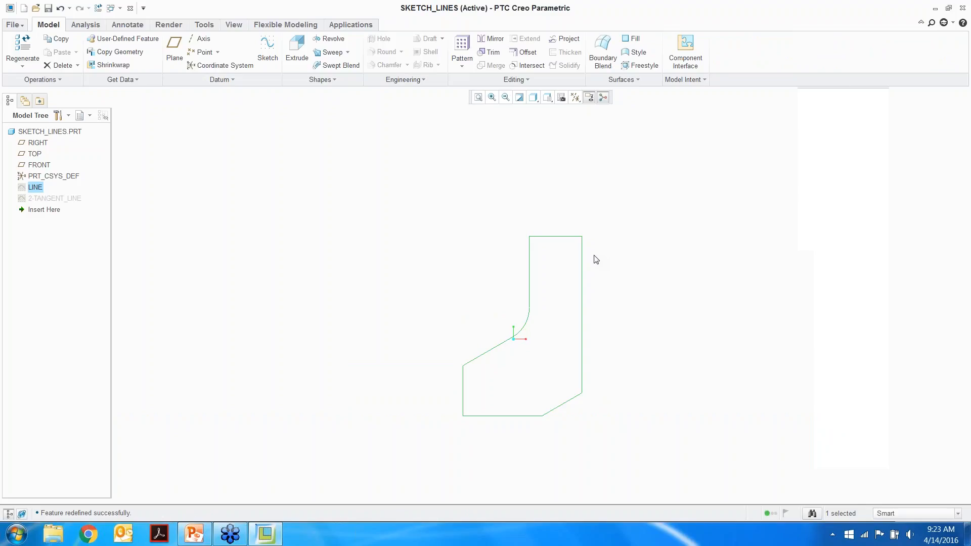
# - Close the sketch_lines part and open place_section.prt from the Sections folder under Sketcher
pyautogui.click(130, 8)
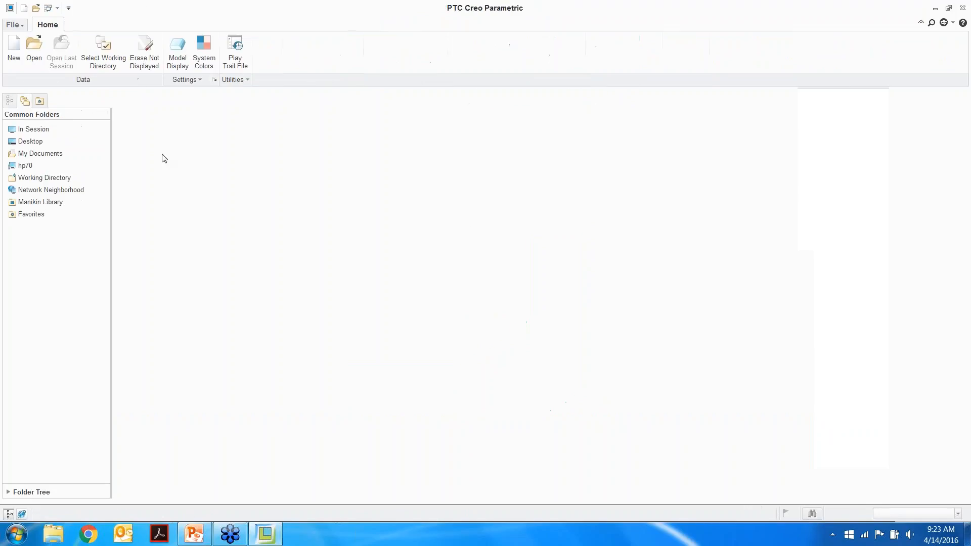
pyautogui.click(34, 51)
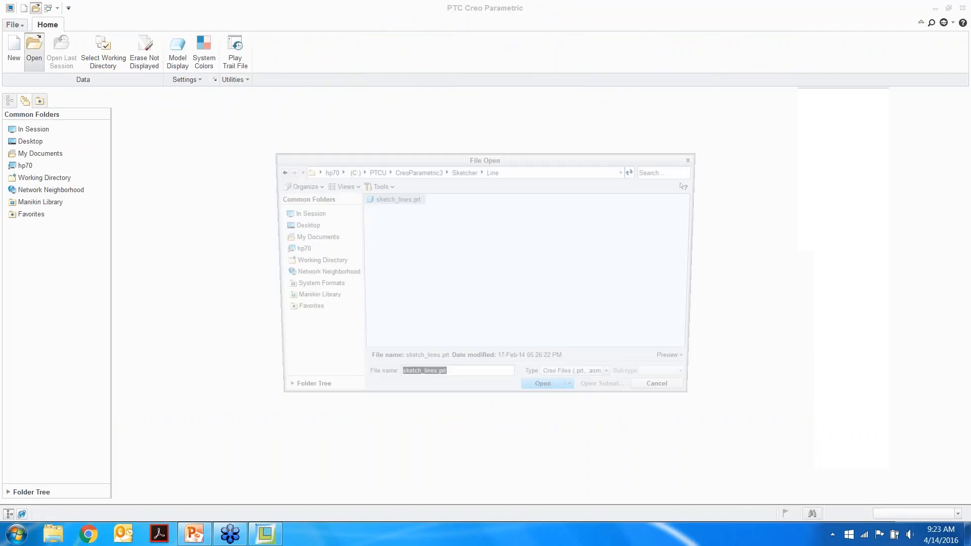
pyautogui.click(463, 171)
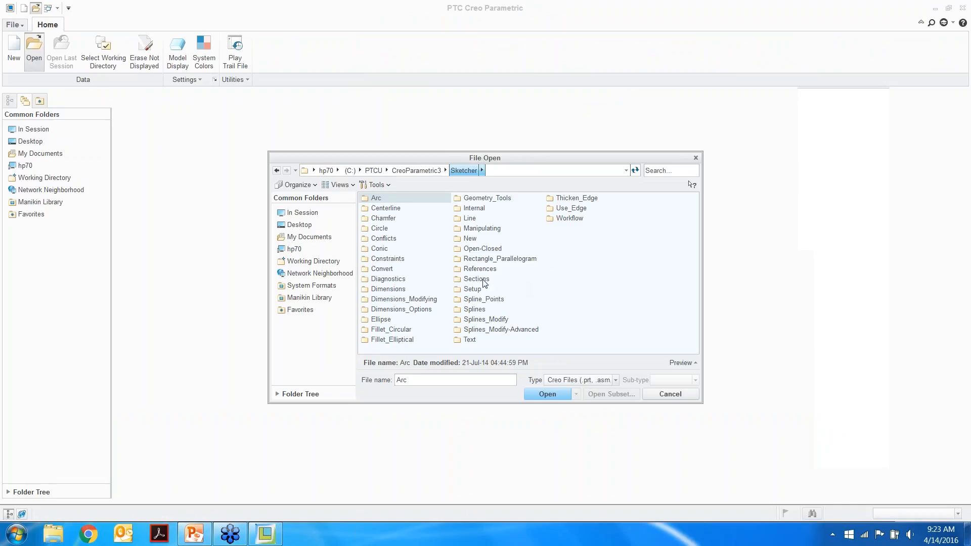
pyautogui.doubleClick(474, 280)
pyautogui.doubleClick(408, 211)
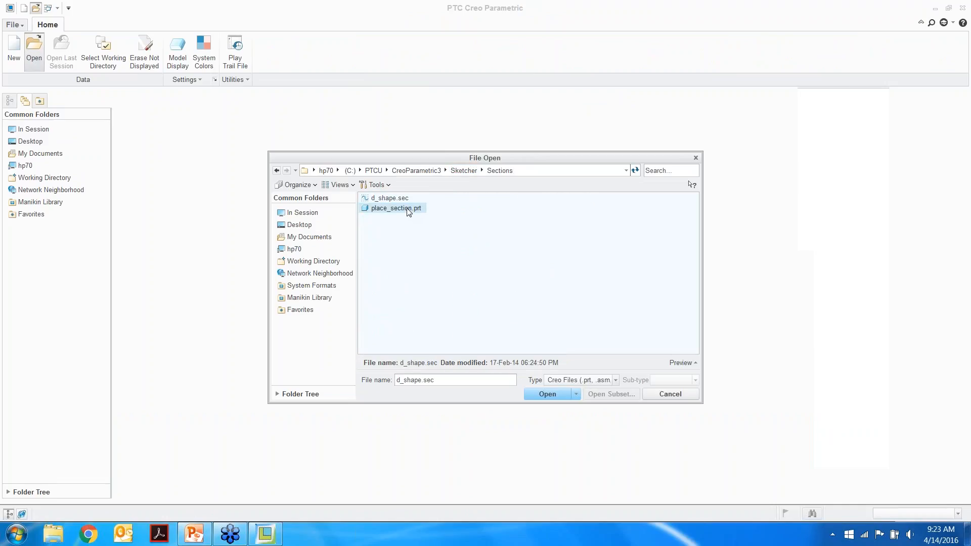
# - Open the definition of Sketch 1, which contains the circle, for editing
pyautogui.click(42, 187)
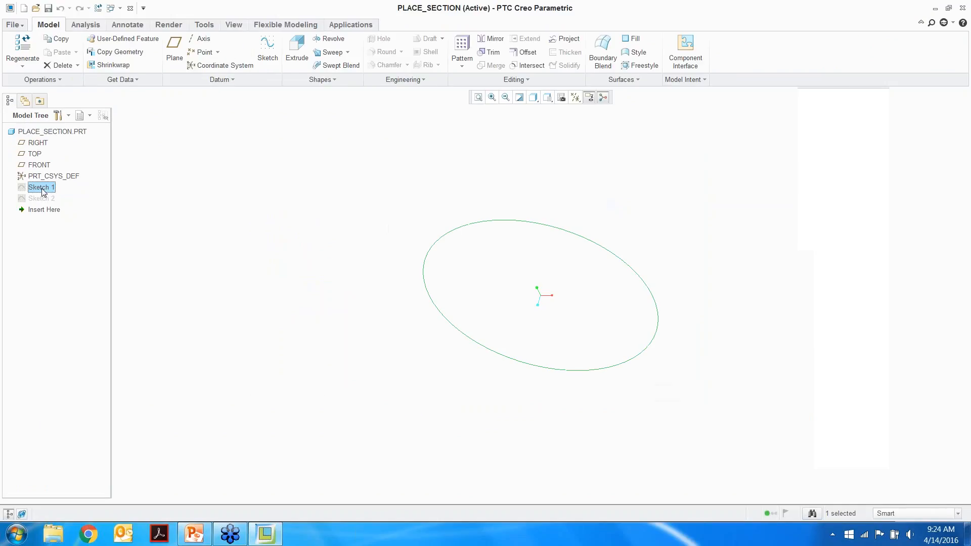
pyautogui.rightClick(41, 188)
pyautogui.click(76, 208)
pyautogui.scroll(3, 320, 288)
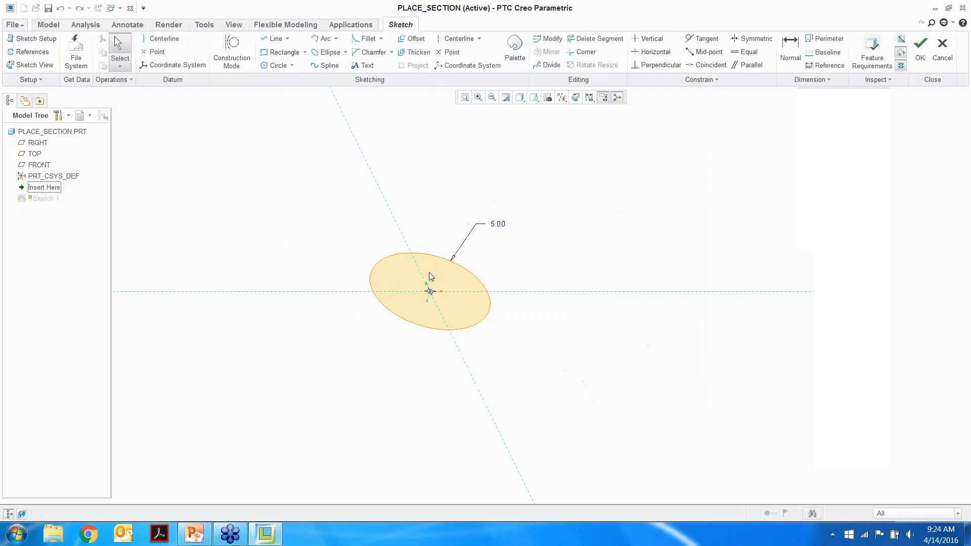
pyautogui.scroll(-3, 389, 275)
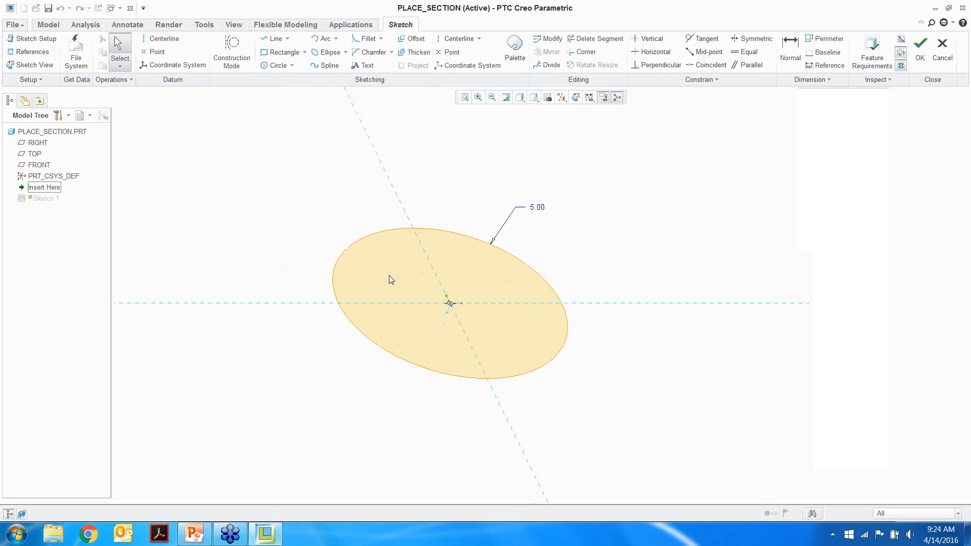
# - Open the Sketcher Palette and examine its predefined polygons, profiles, shapes and stars
pyautogui.click(516, 54)
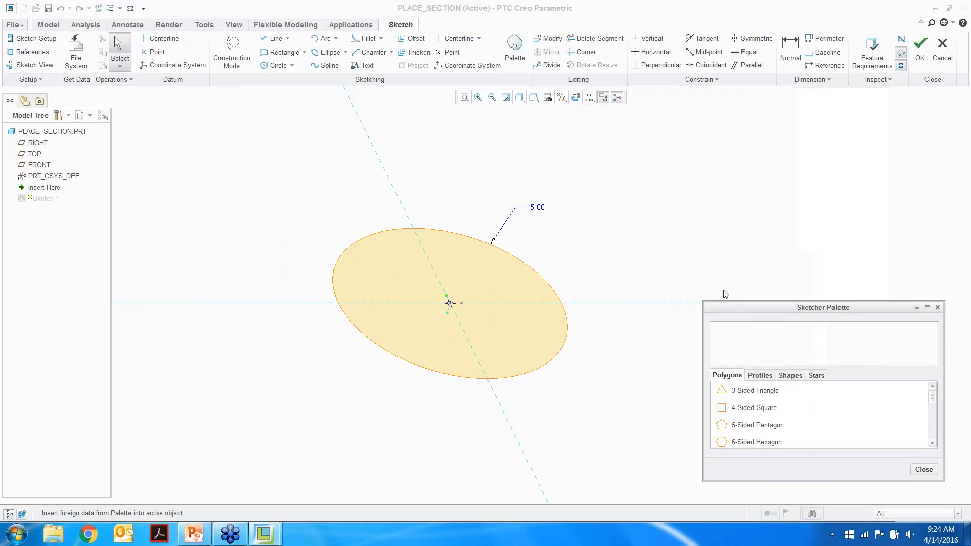
pyautogui.moveTo(742, 306); pyautogui.dragTo(641, 204)
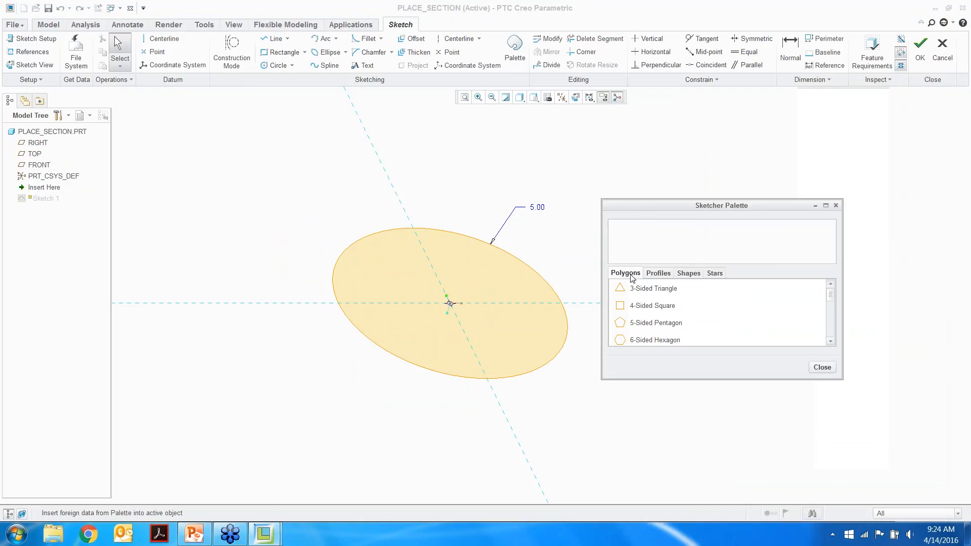
pyautogui.moveTo(830, 295)
pyautogui.mouseDown()
pyautogui.moveTo(831, 344)
pyautogui.moveTo(831, 289)
pyautogui.mouseUp()
pyautogui.click(663, 274)
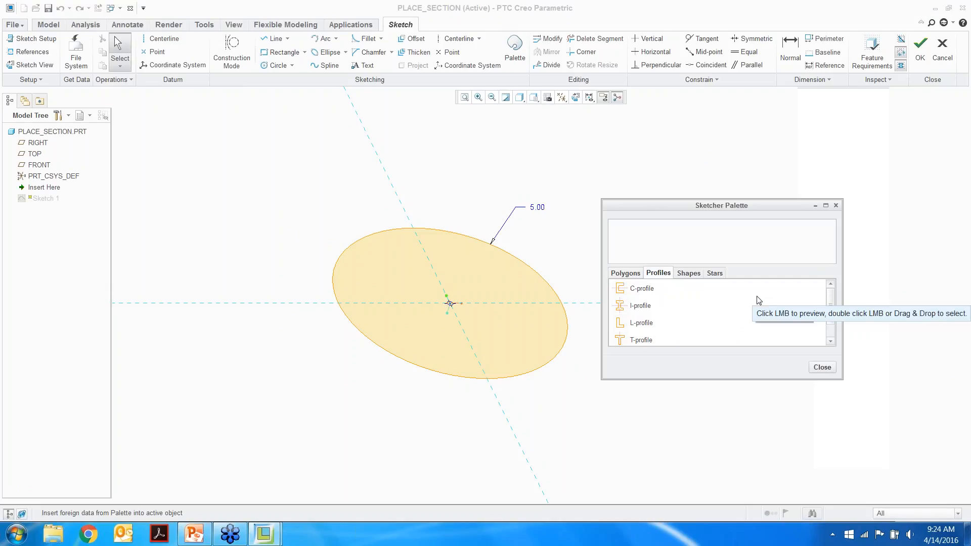
pyautogui.click(688, 273)
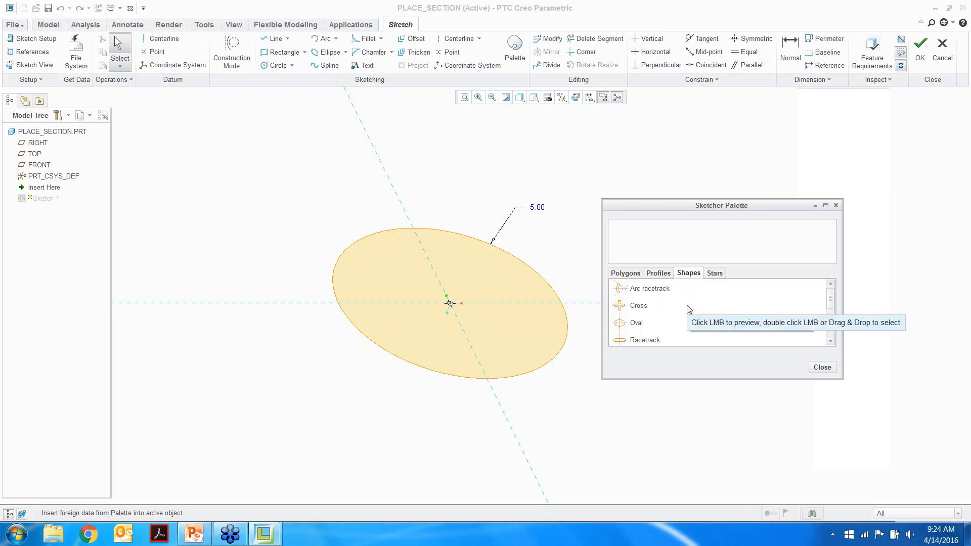
pyautogui.click(718, 273)
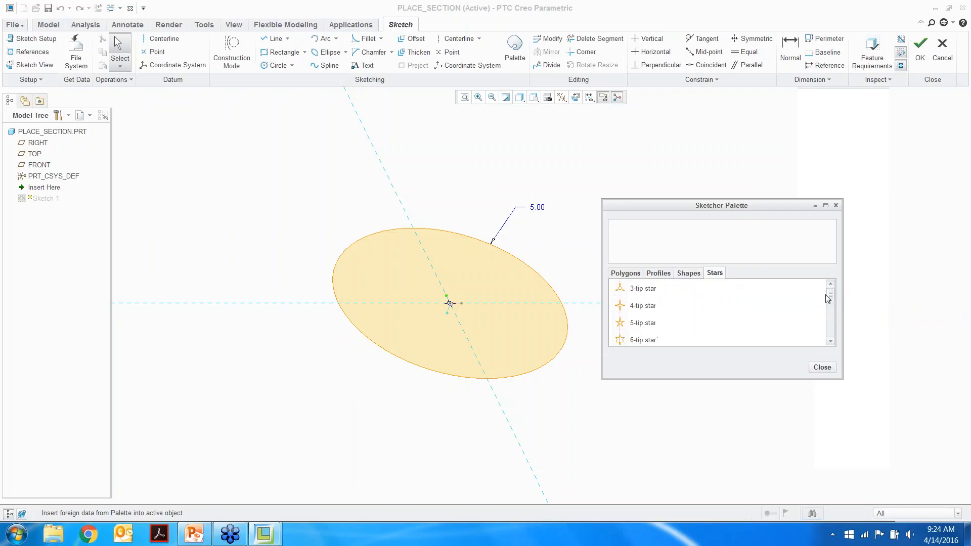
pyautogui.moveTo(831, 297)
pyautogui.mouseDown()
pyautogui.moveTo(832, 340)
pyautogui.moveTo(830, 293)
pyautogui.mouseUp()
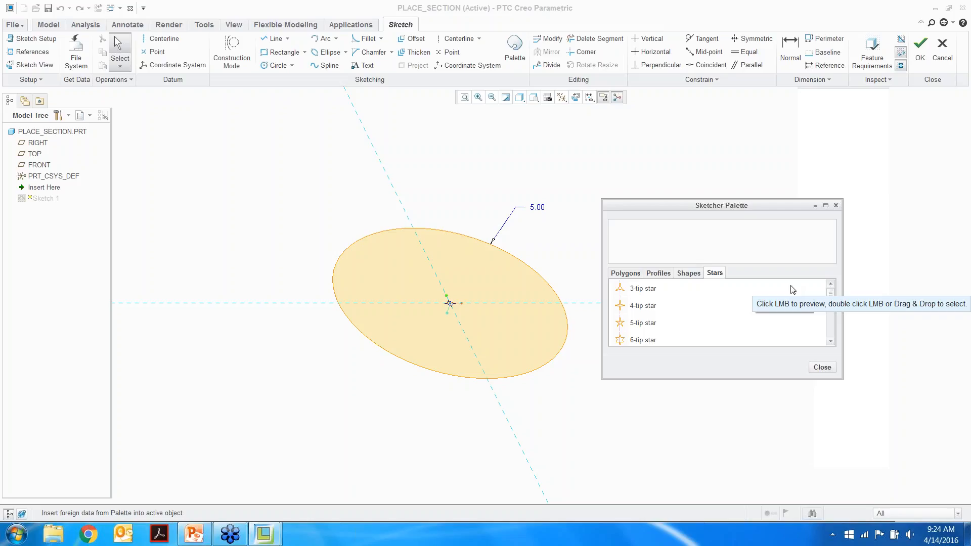
# - Preview the 6-Sided Hexagon from the palette's polygons and place it in the sketch beyond the circle's upper-left edge
pyautogui.click(626, 274)
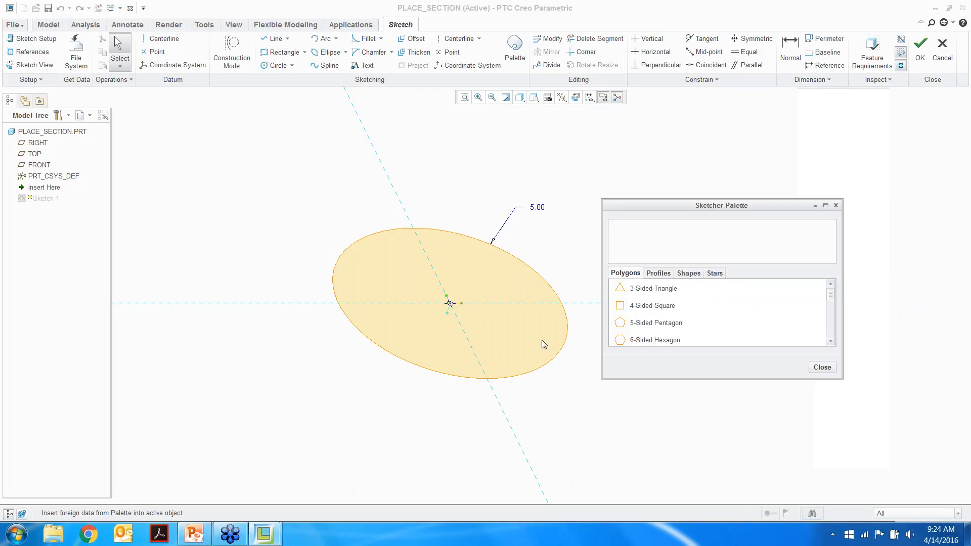
pyautogui.click(627, 338)
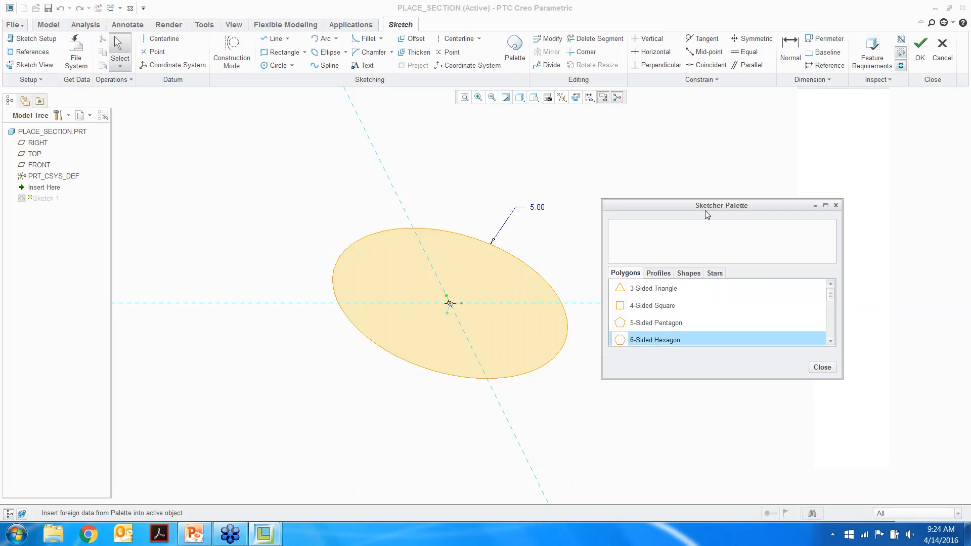
pyautogui.moveTo(707, 200); pyautogui.dragTo(707, 146)
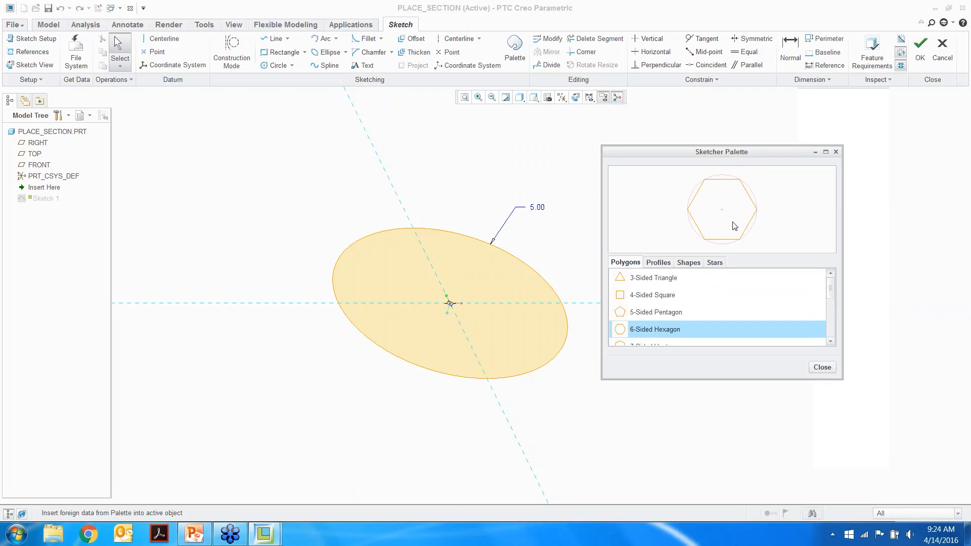
pyautogui.doubleClick(650, 331)
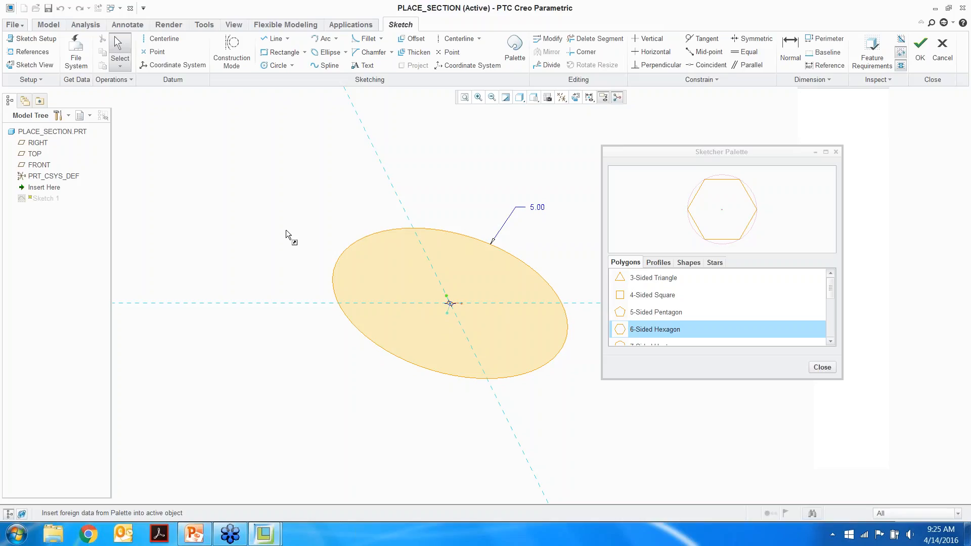
pyautogui.click(261, 214)
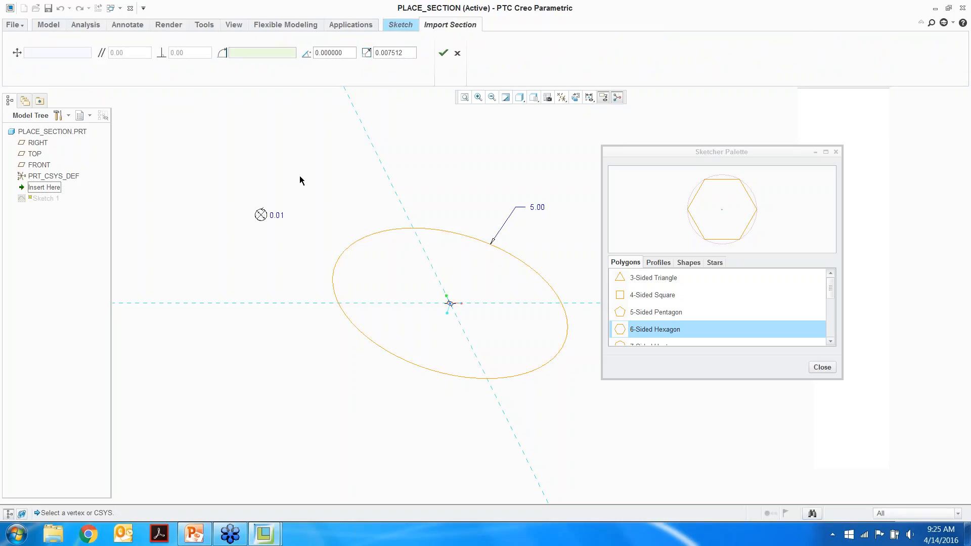
# - Set the imported hexagon's scale to 5
pyautogui.click(402, 53)
pyautogui.doubleClick(403, 53)
pyautogui.write('5')
pyautogui.press('Return')
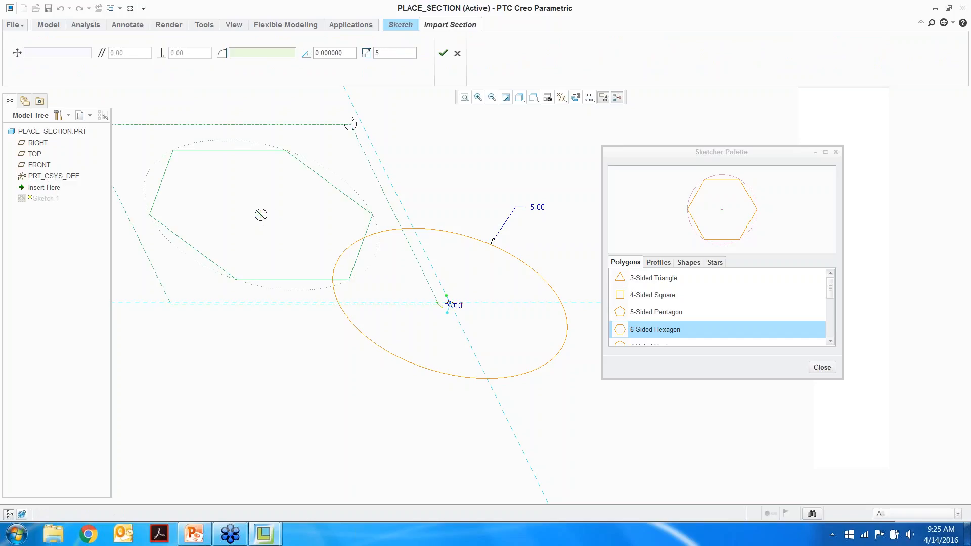
# - Try moving the hexagon by a placement handle relocated to its upper-left vertex, and return the handle to the hexagon's centre
pyautogui.scroll(1, 393, 229)
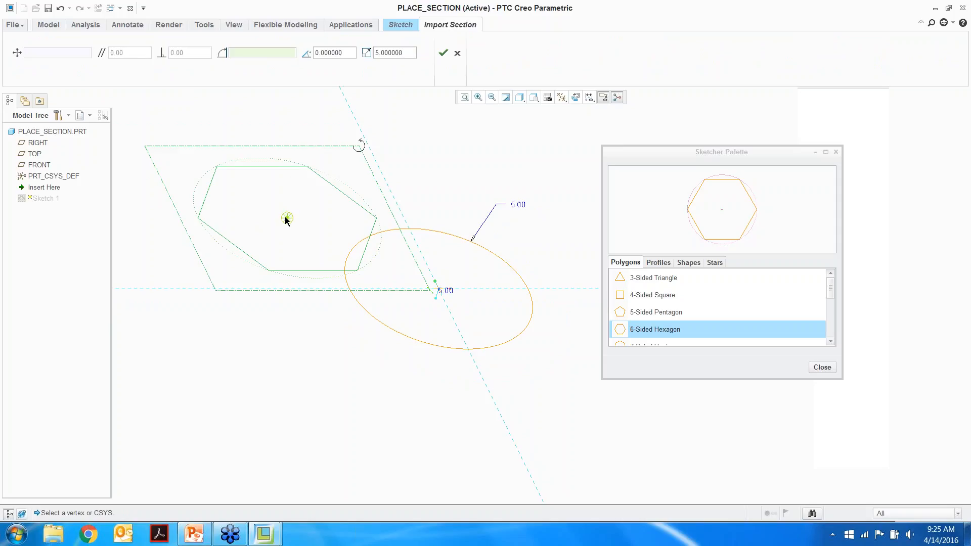
pyautogui.moveTo(287, 219)
pyautogui.mouseDown()
pyautogui.moveTo(386, 174)
pyautogui.moveTo(284, 194)
pyautogui.moveTo(277, 208)
pyautogui.moveTo(287, 219)
pyautogui.mouseUp()
pyautogui.moveTo(290, 221); pyautogui.dragTo(219, 171, button='right')
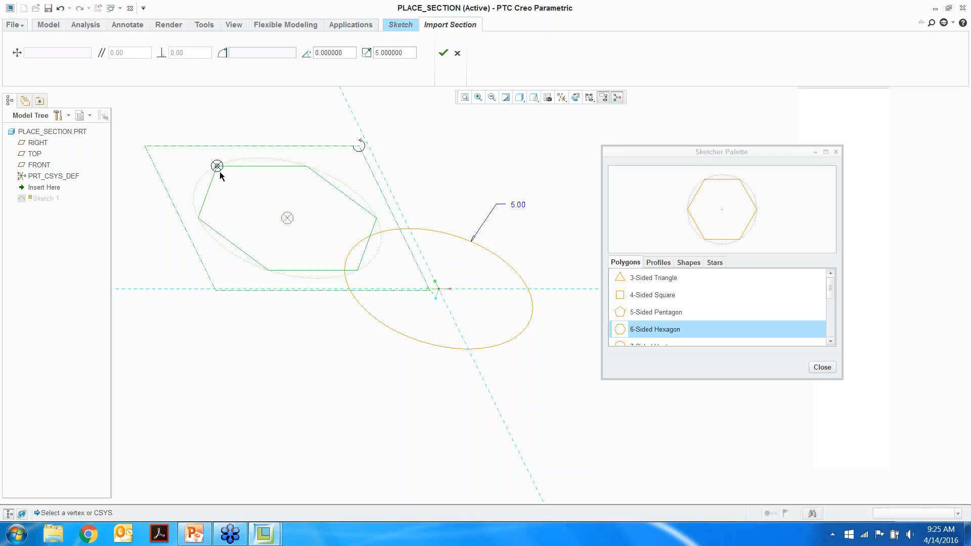
pyautogui.moveTo(217, 166); pyautogui.dragTo(193, 168)
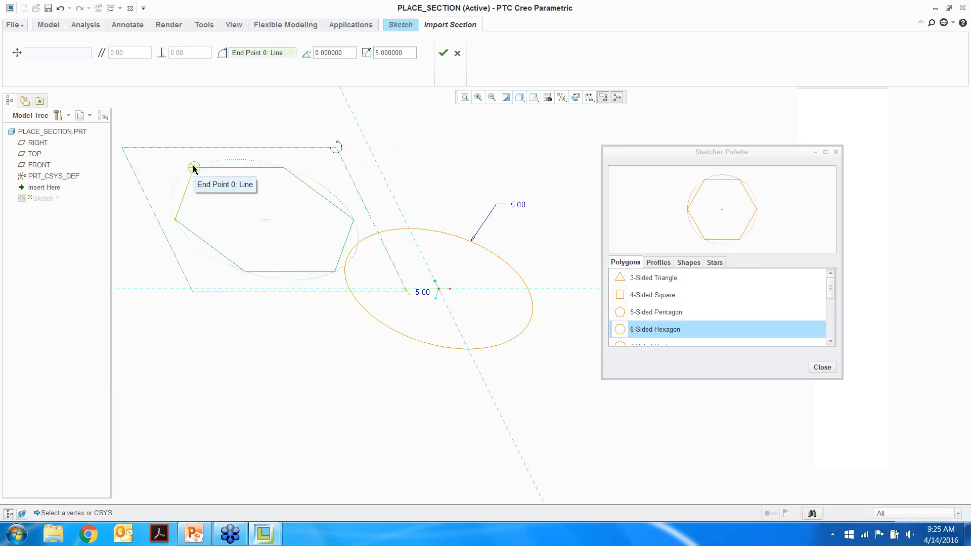
pyautogui.click(193, 168)
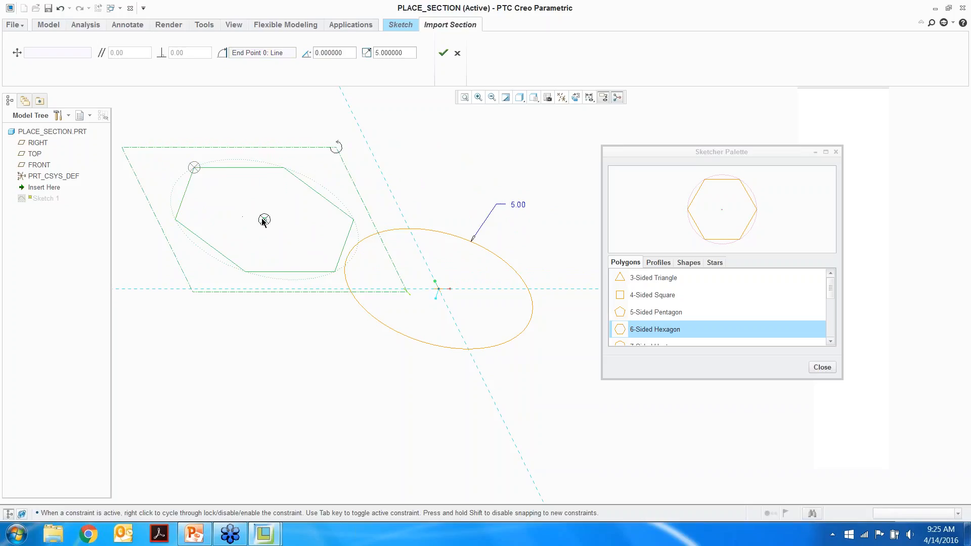
pyautogui.click(263, 219)
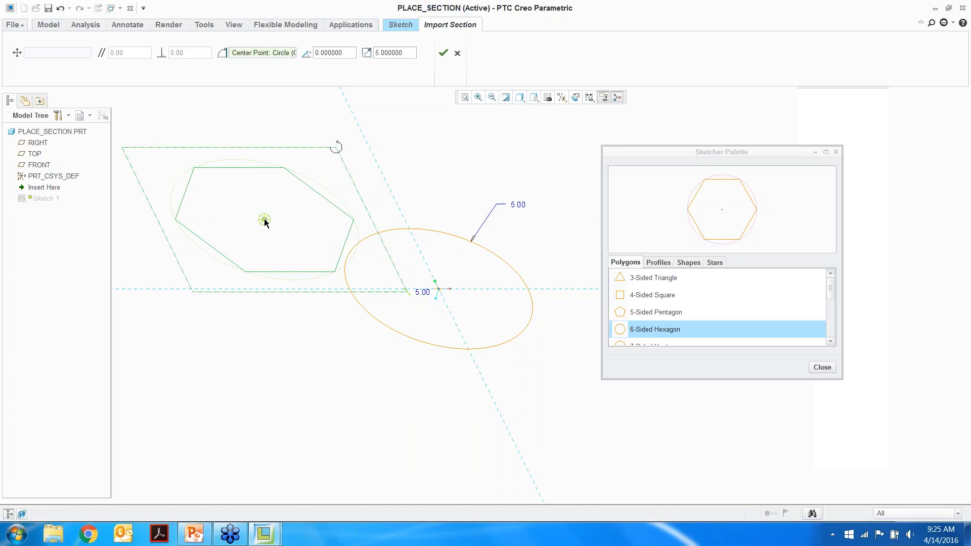
# - Snap the hexagon's centre to the circle's centre, set its scale to 3 and accept the imported section
pyautogui.moveTo(263, 219); pyautogui.dragTo(438, 291)
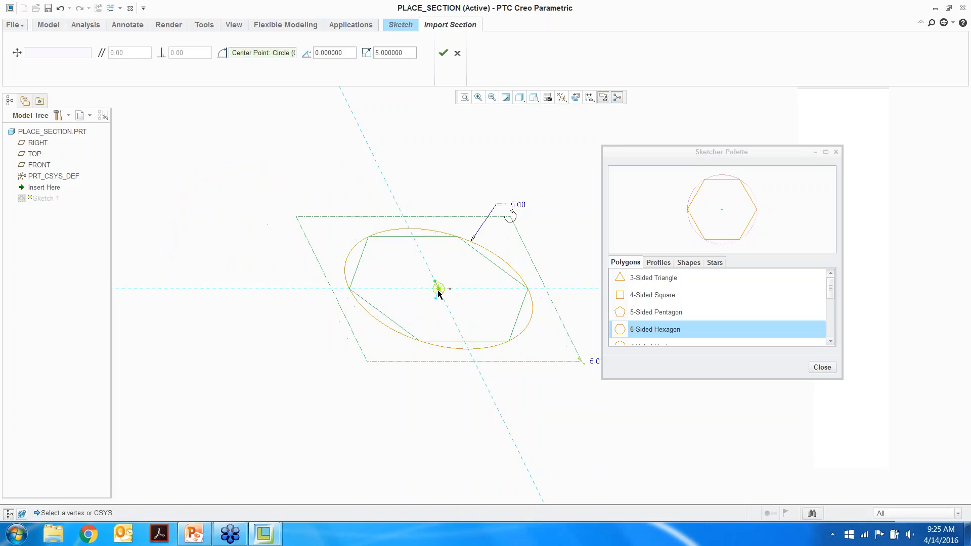
pyautogui.doubleClick(403, 53)
pyautogui.write('3')
pyautogui.press('Return')
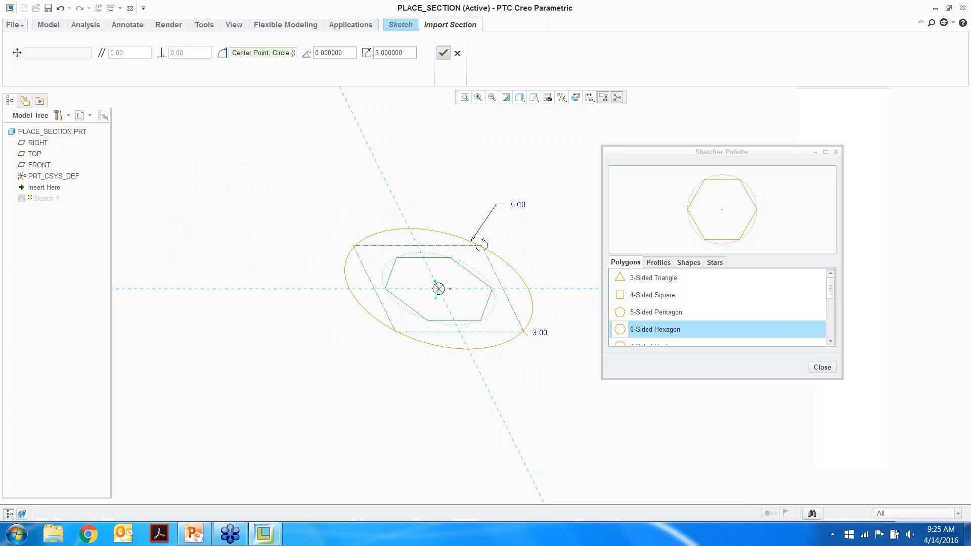
pyautogui.click(443, 52)
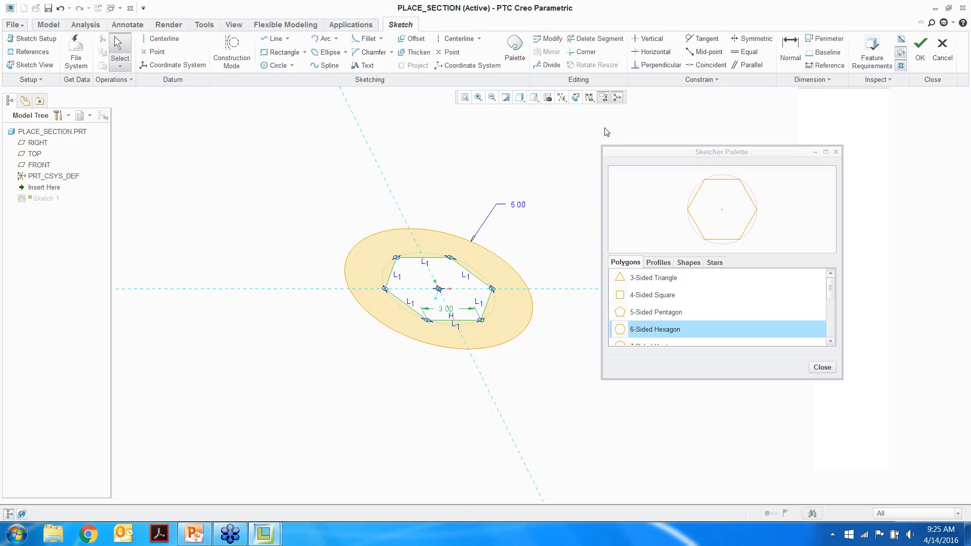
# - Close the Sketcher Palette and finish the sketch containing the circle and hexagon
pyautogui.moveTo(751, 152); pyautogui.dragTo(684, 150)
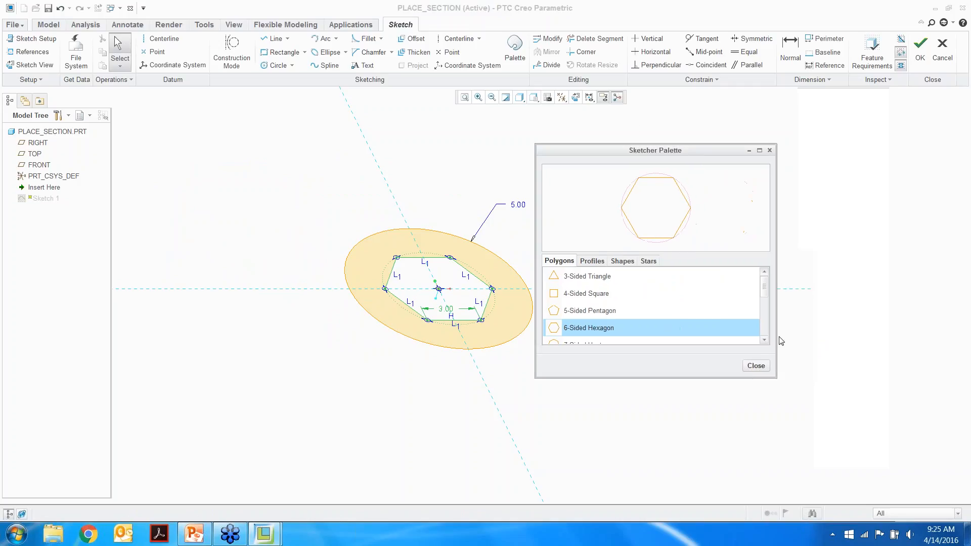
pyautogui.click(756, 366)
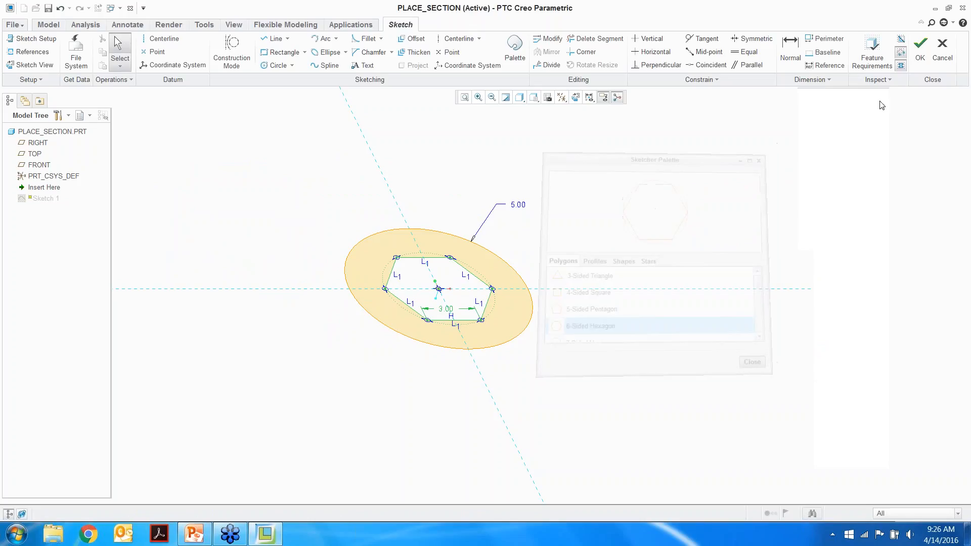
pyautogui.click(921, 51)
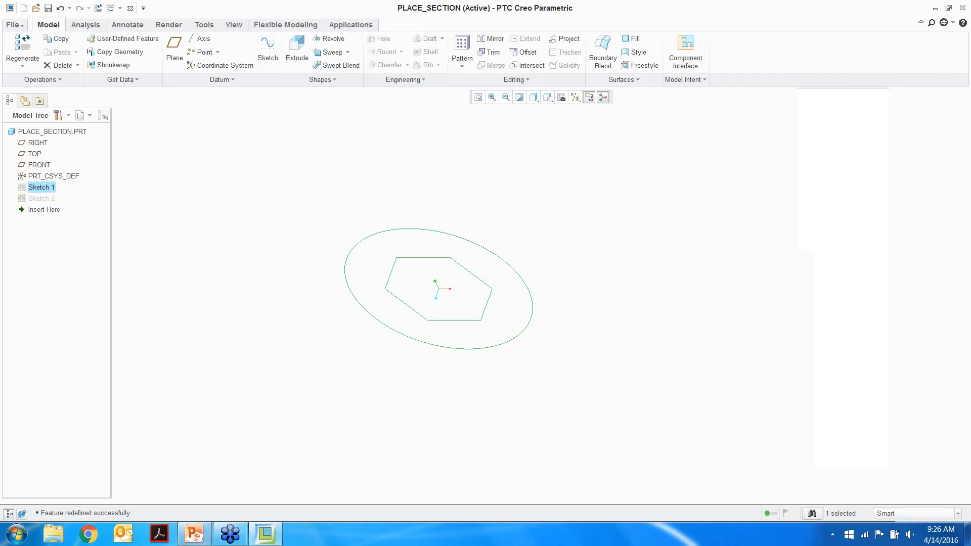
# - Switch to the PowerPoint presentation, start the slide show from the Config.pro Options slide and advance to the Questions slide
pyautogui.click(194, 534)
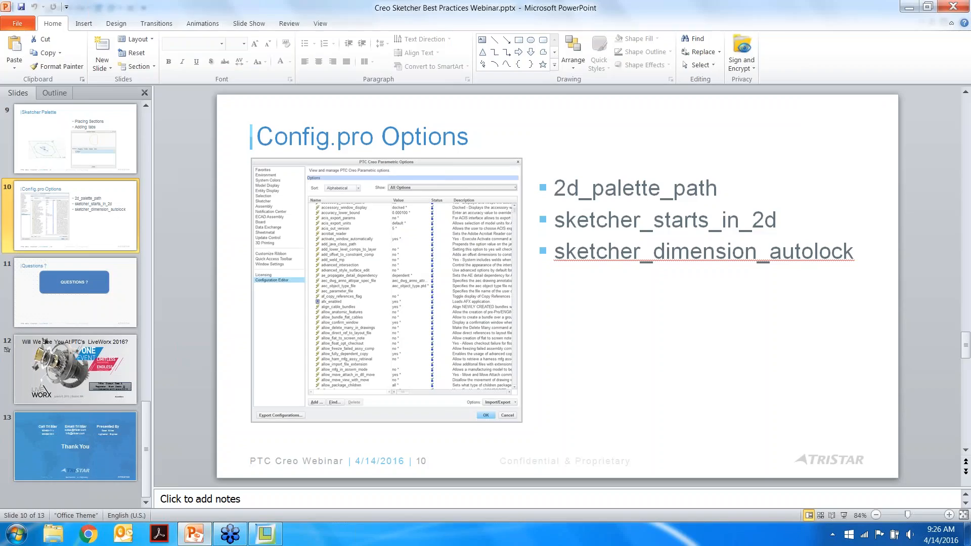
pyautogui.click(844, 516)
pyautogui.press('Right')
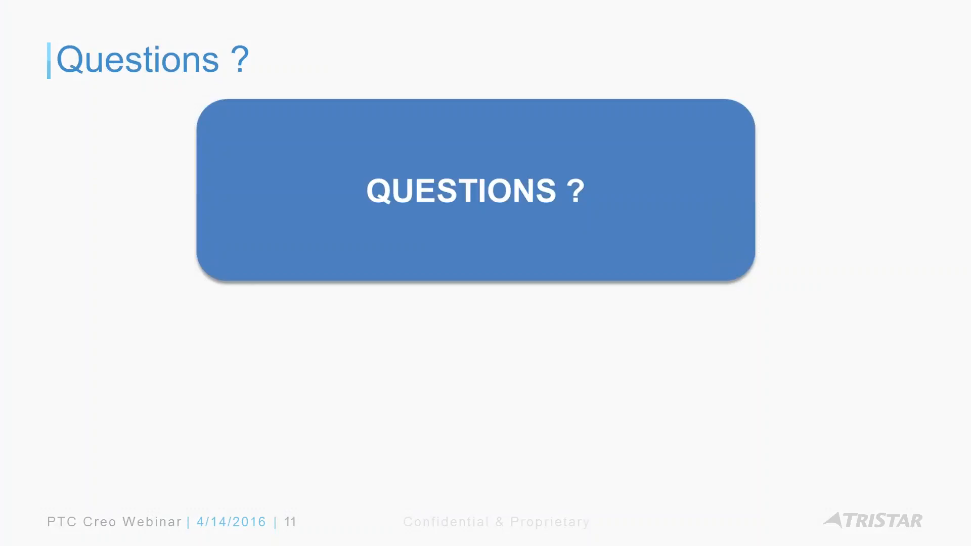